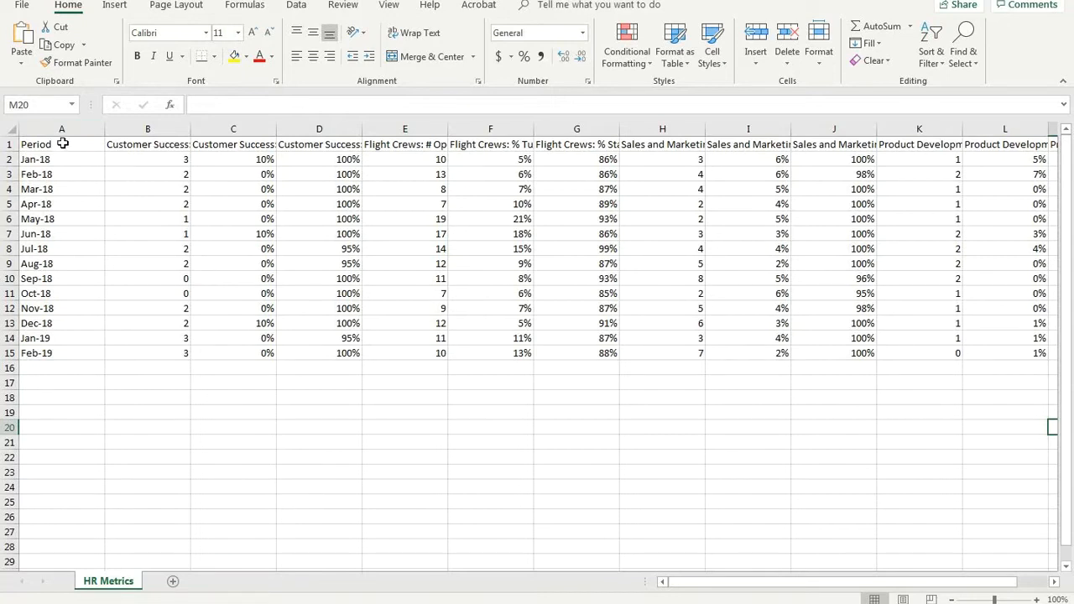
Examine the Period column and the department metric headers in row 1 of the HR Metrics sheet.
{"action": "left_click", "coordinate": [63, 144]}
{"action": "key", "text": "Down"}
{"action": "key", "text": "Down"}
{"action": "key", "text": "Down"}
{"action": "key", "text": "Down"}
{"action": "key", "text": "Down"}
{"action": "key", "text": "Down"}
{"action": "key", "text": "Down"}
{"action": "left_click", "coordinate": [78, 156]}
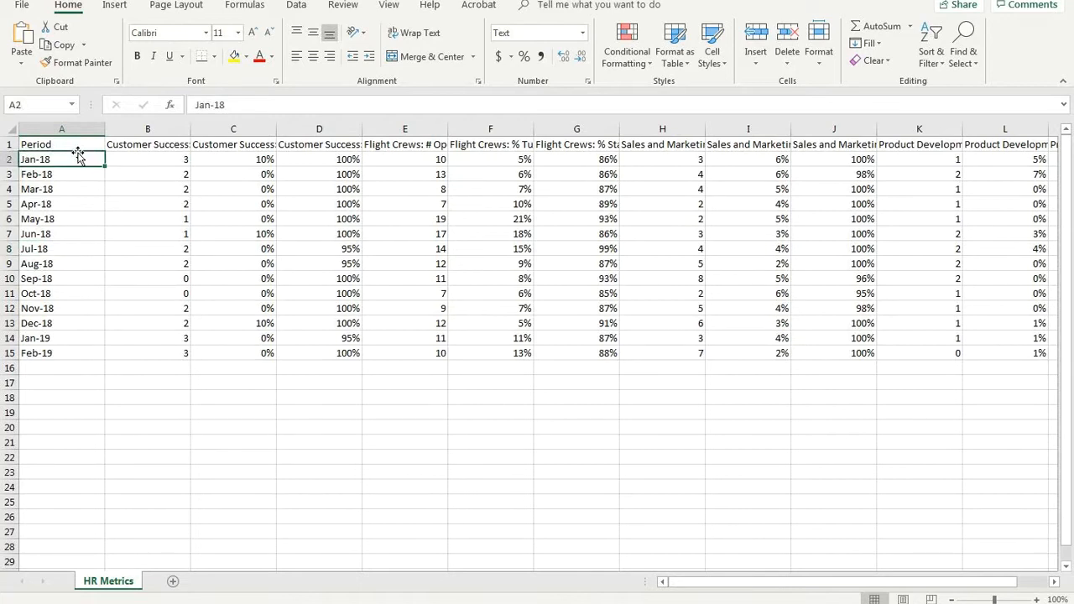
{"action": "left_click", "coordinate": [134, 145]}
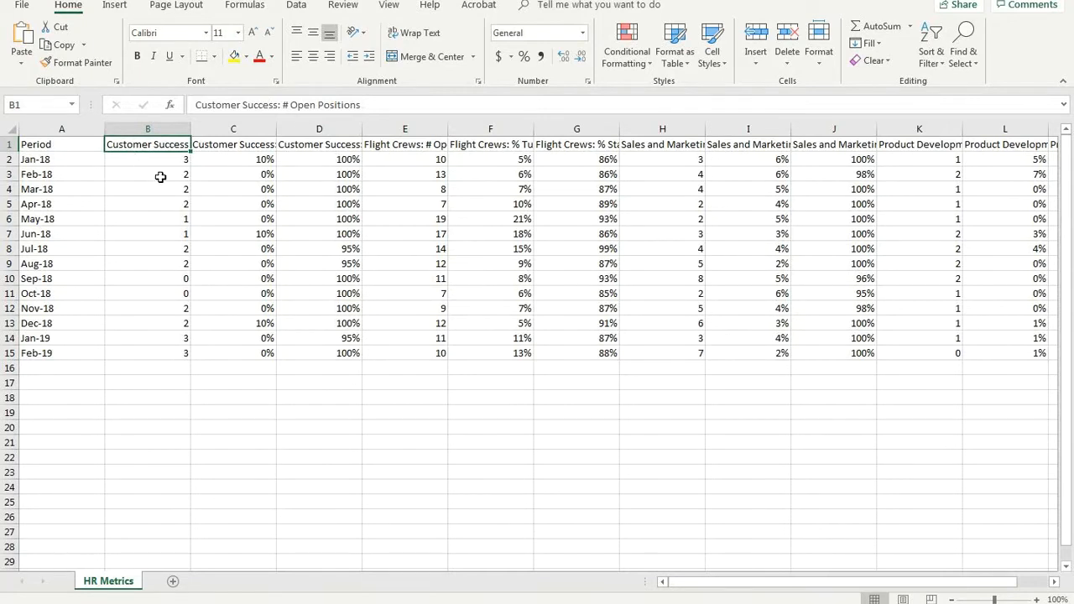
{"action": "key", "text": "Tab"}
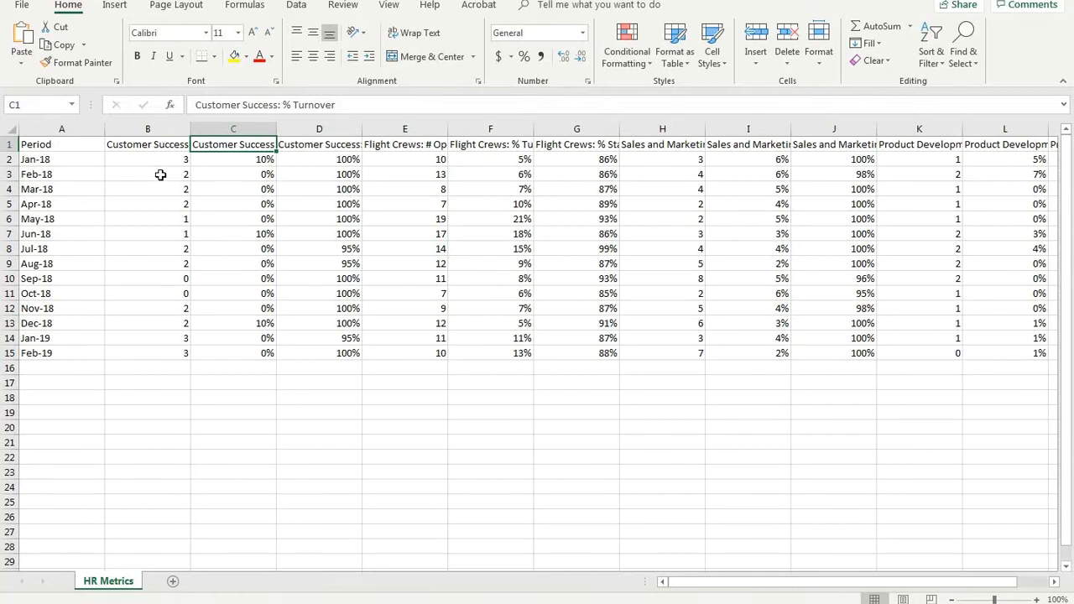
{"action": "key", "text": "Tab"}
{"action": "key", "text": "Tab"}
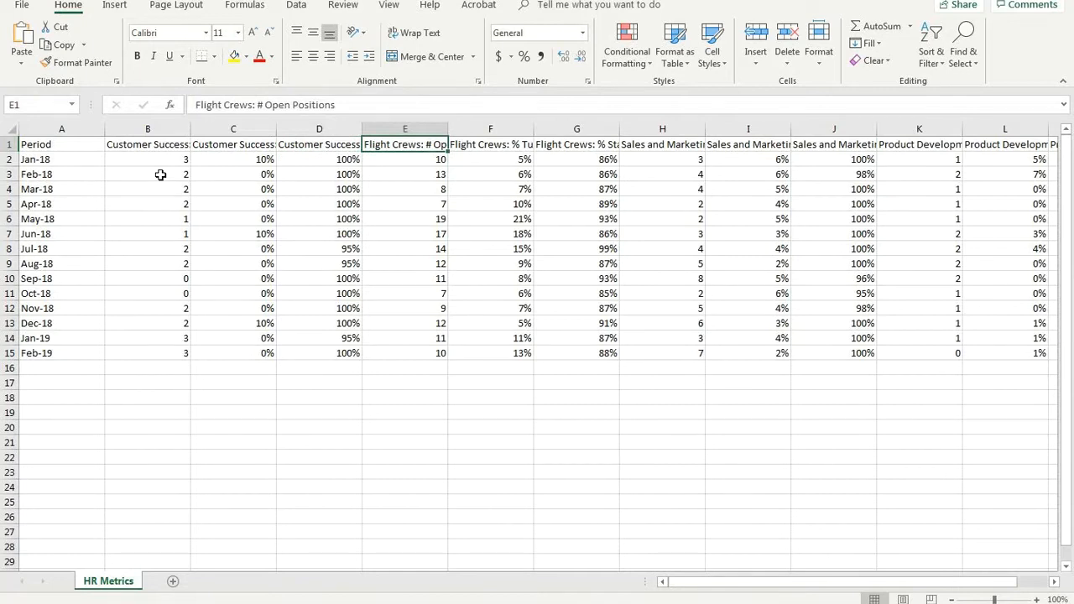
{"action": "key", "text": "Tab"}
{"action": "key", "text": "Tab"}
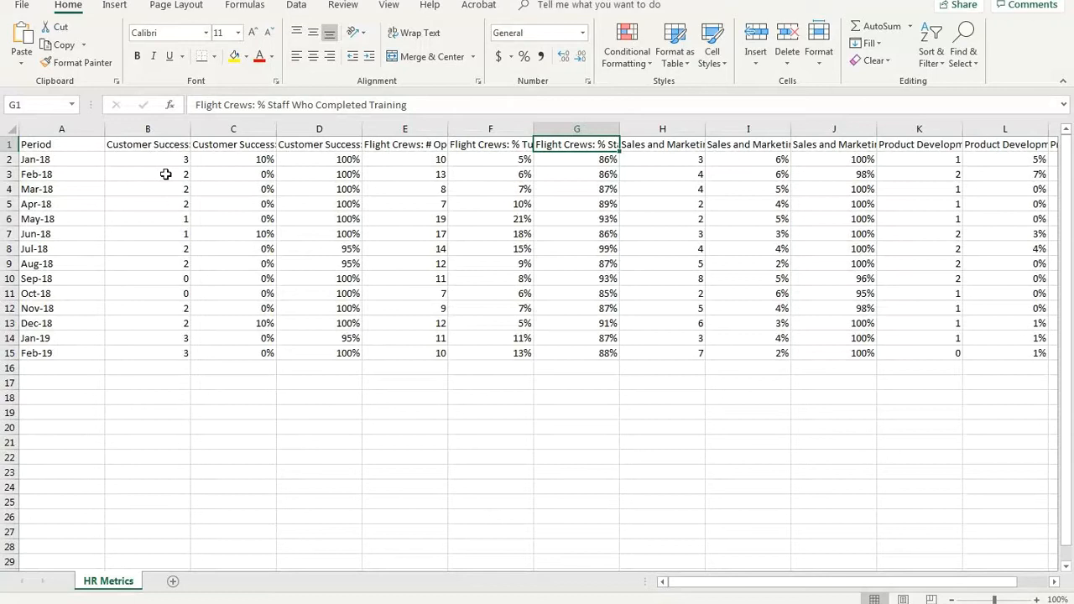
Add new blank worksheets after the HR Metrics sheet.
{"action": "left_click", "coordinate": [173, 581]}
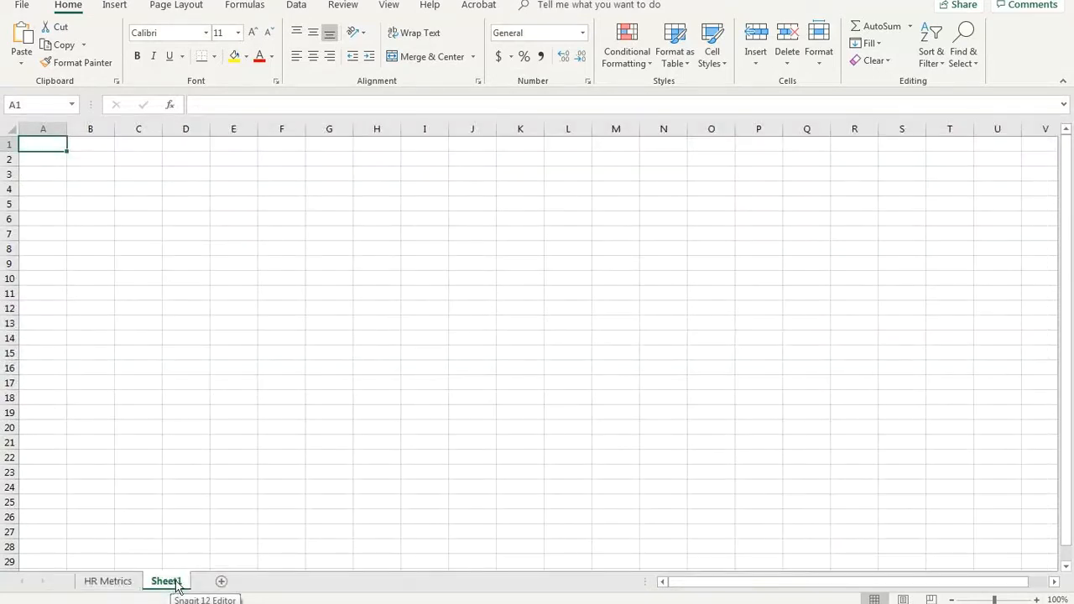
{"action": "left_click", "coordinate": [221, 584]}
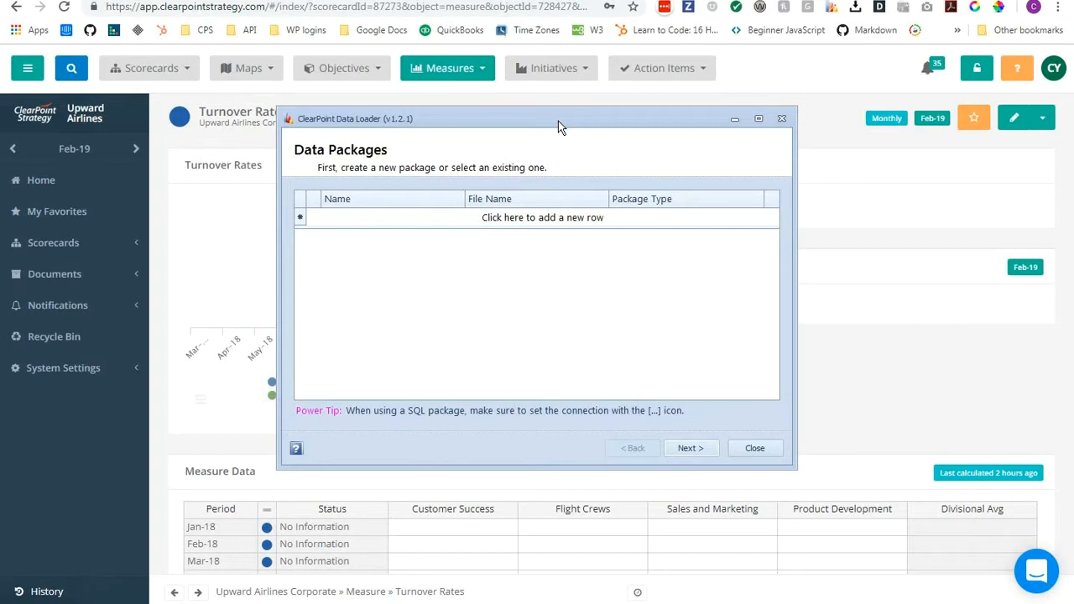
In ClearPoint Data Loader, create a new data package named "Upward Airlines HR Metrics".
{"action": "left_click", "coordinate": [524, 219]}
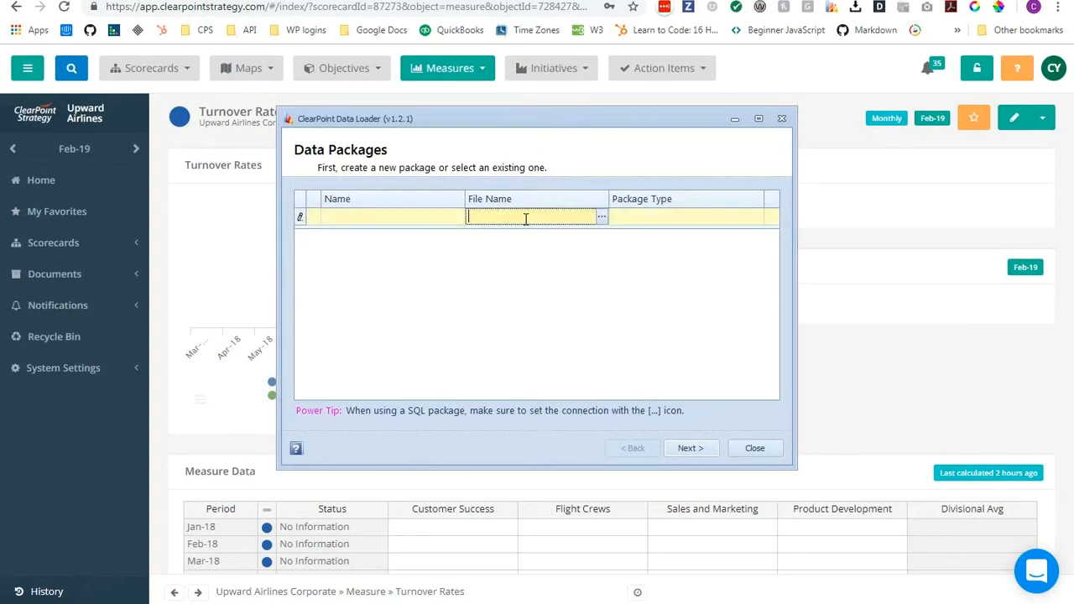
{"action": "left_click", "coordinate": [399, 216]}
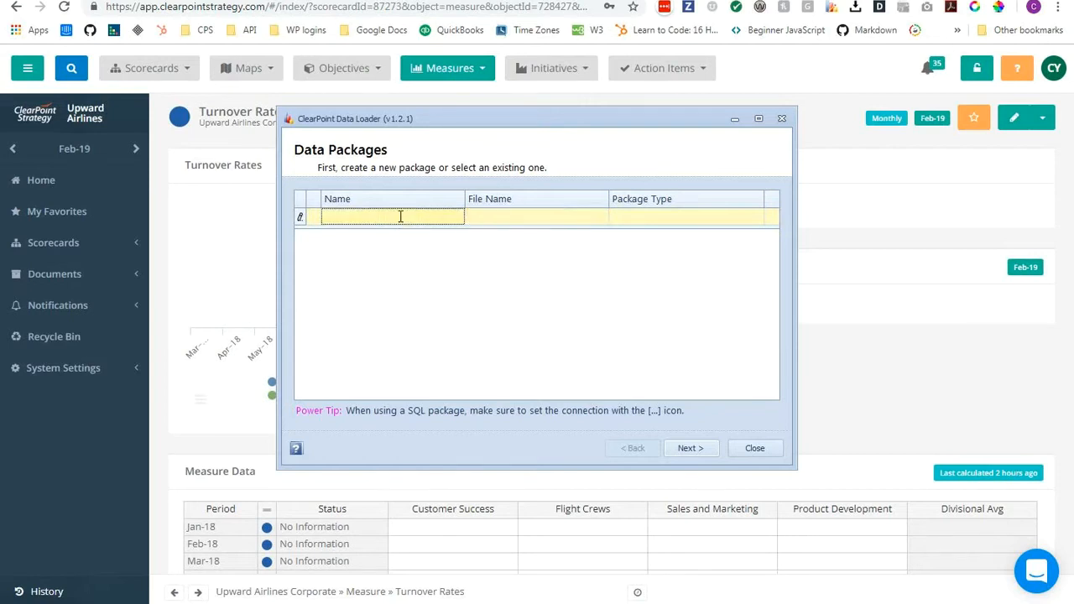
{"action": "type", "text": "Upward Airlines HR Metrics"}
Set the package's source file to the "Data Loader - HR Metrics" spreadsheet from the Desktop.
{"action": "left_click", "coordinate": [498, 219]}
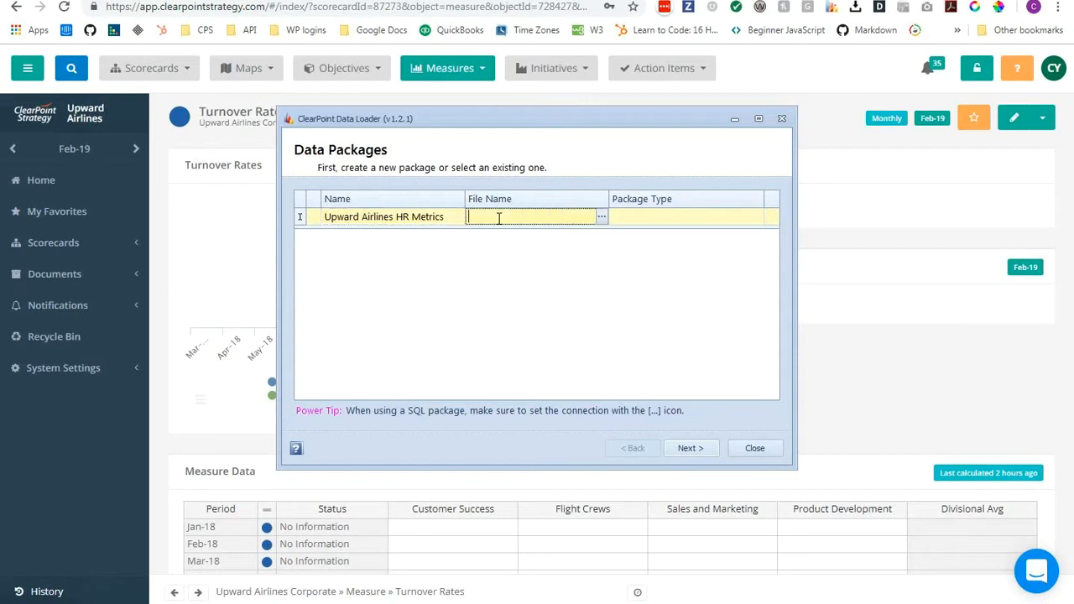
{"action": "left_click", "coordinate": [604, 217]}
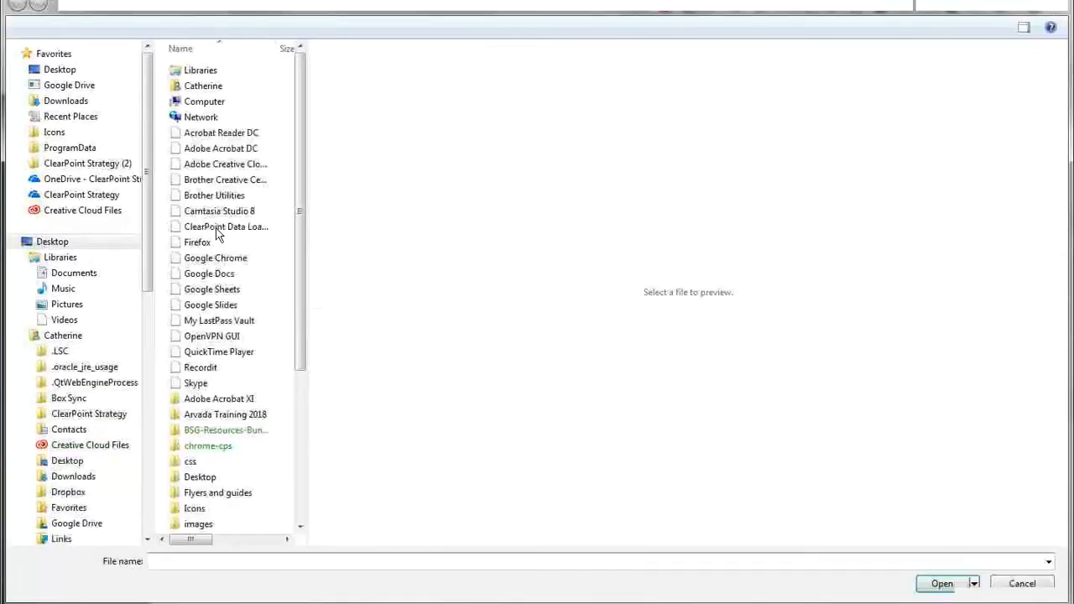
{"action": "scroll", "coordinate": [217, 237], "scroll_direction": "down", "scroll_amount": 3}
{"action": "left_click", "coordinate": [243, 463]}
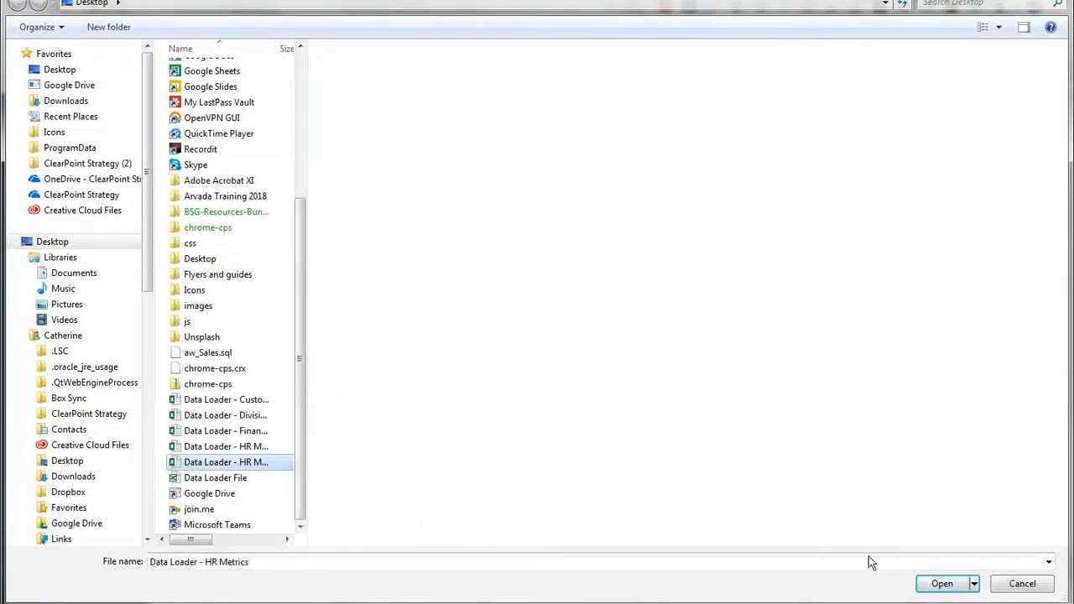
{"action": "left_click", "coordinate": [948, 585]}
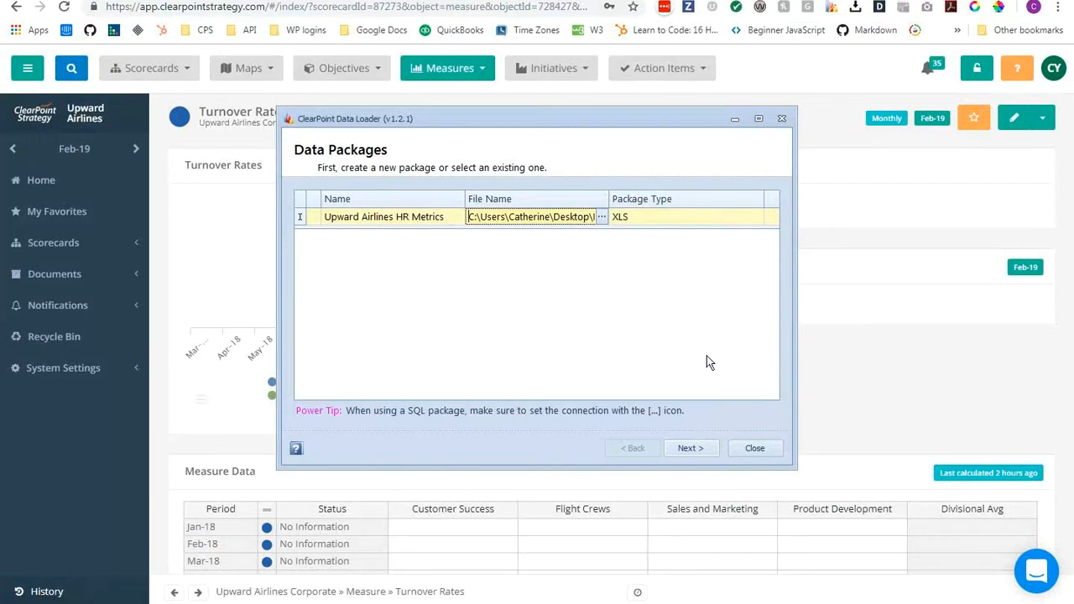
Select the Upward Airlines Corporate scorecard for the package and continue to the mapping definitions.
{"action": "left_click", "coordinate": [701, 452]}
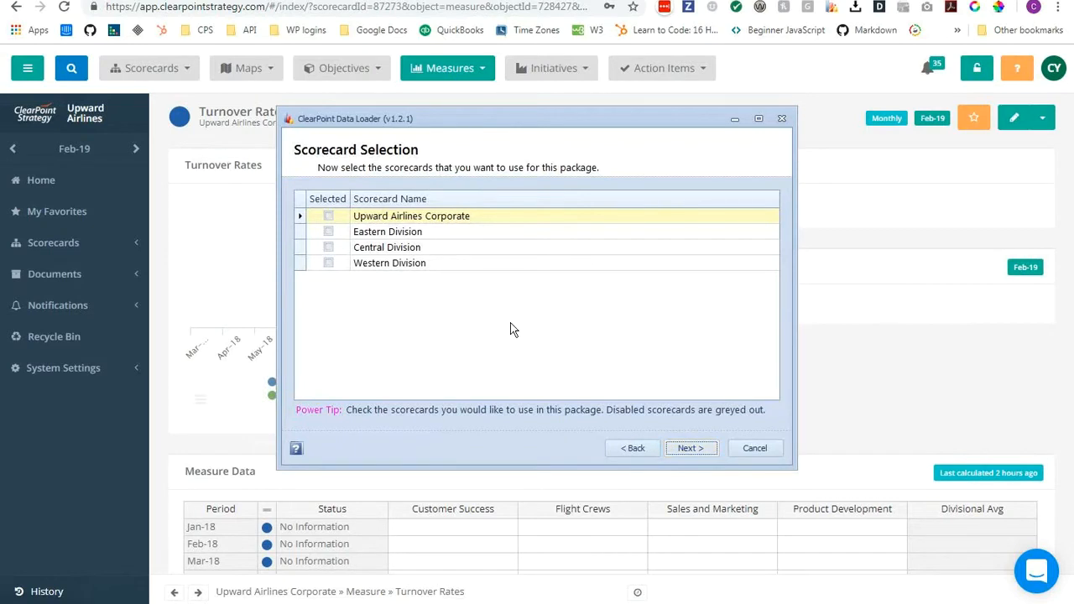
{"action": "left_click", "coordinate": [328, 216]}
{"action": "left_click", "coordinate": [686, 449]}
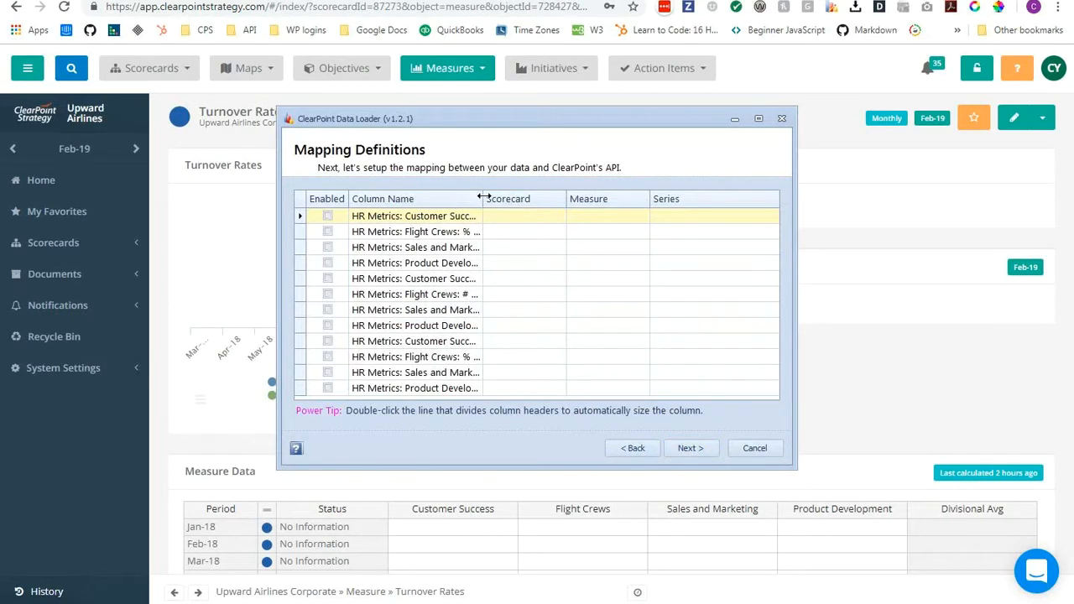
Widen the Column Name column and enable the % Turnover rows for Customer Success, Flight Crews, Sales and Marketing, and Product Development.
{"action": "left_click_drag", "start_coordinate": [484, 197], "coordinate": [534, 196]}
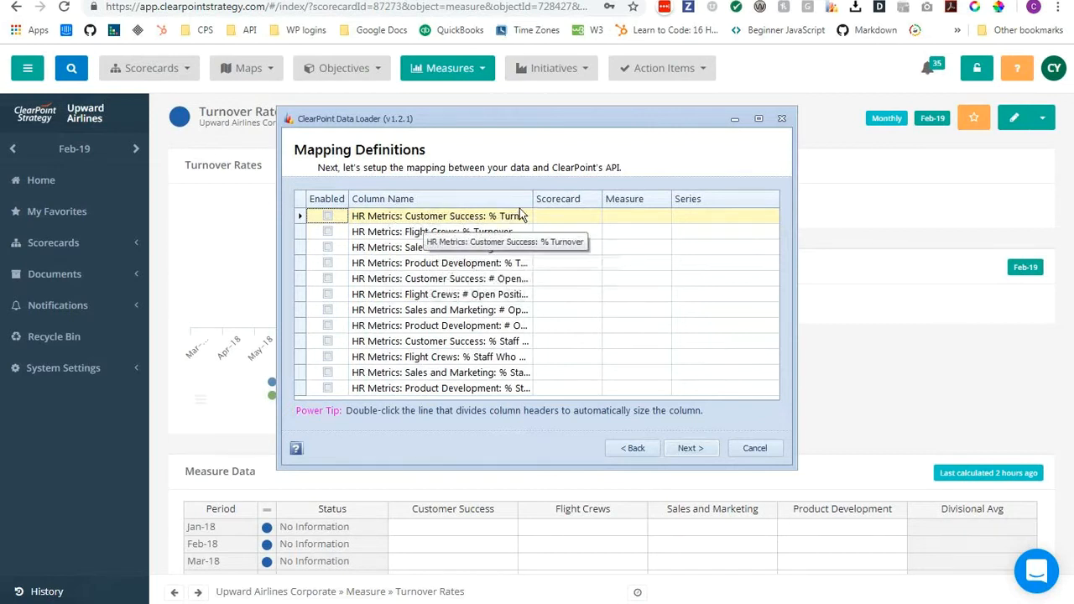
{"action": "left_click_drag", "start_coordinate": [533, 201], "coordinate": [490, 209]}
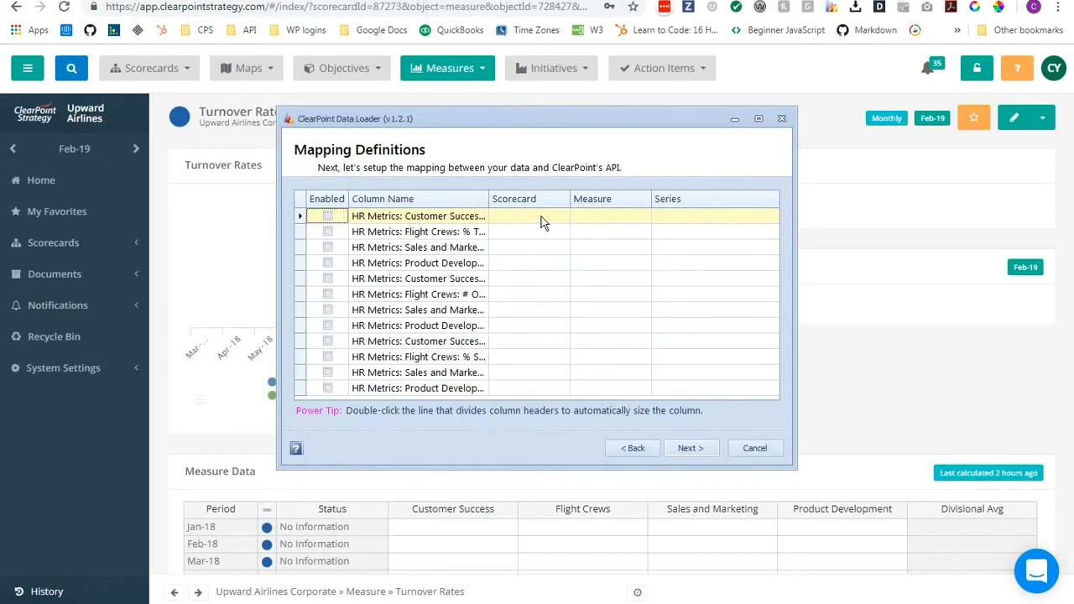
{"action": "left_click_drag", "start_coordinate": [492, 199], "coordinate": [528, 198]}
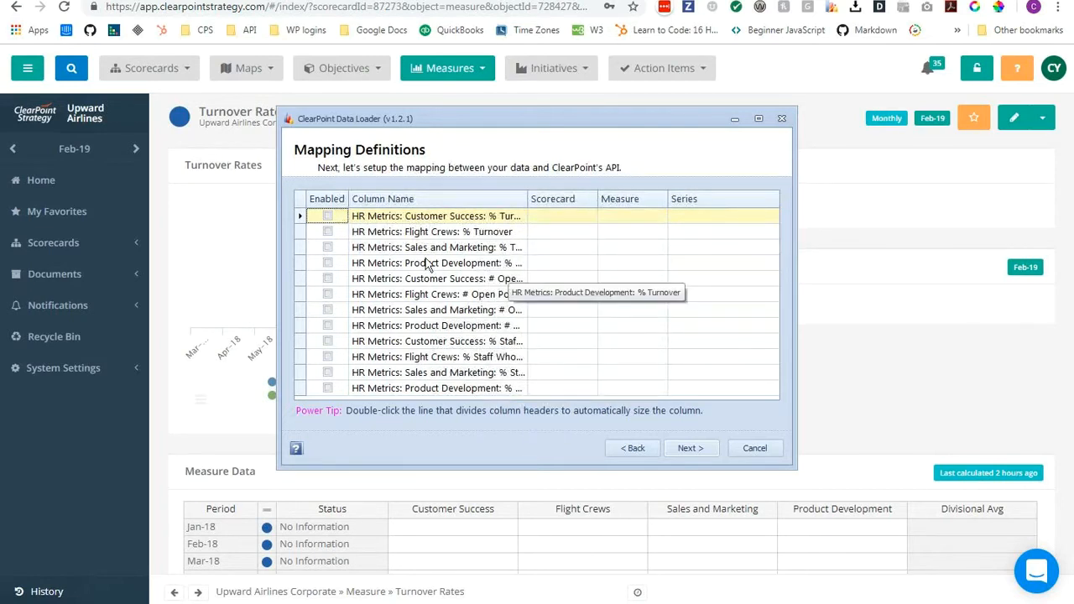
{"action": "left_click", "coordinate": [328, 216]}
{"action": "left_click", "coordinate": [328, 231]}
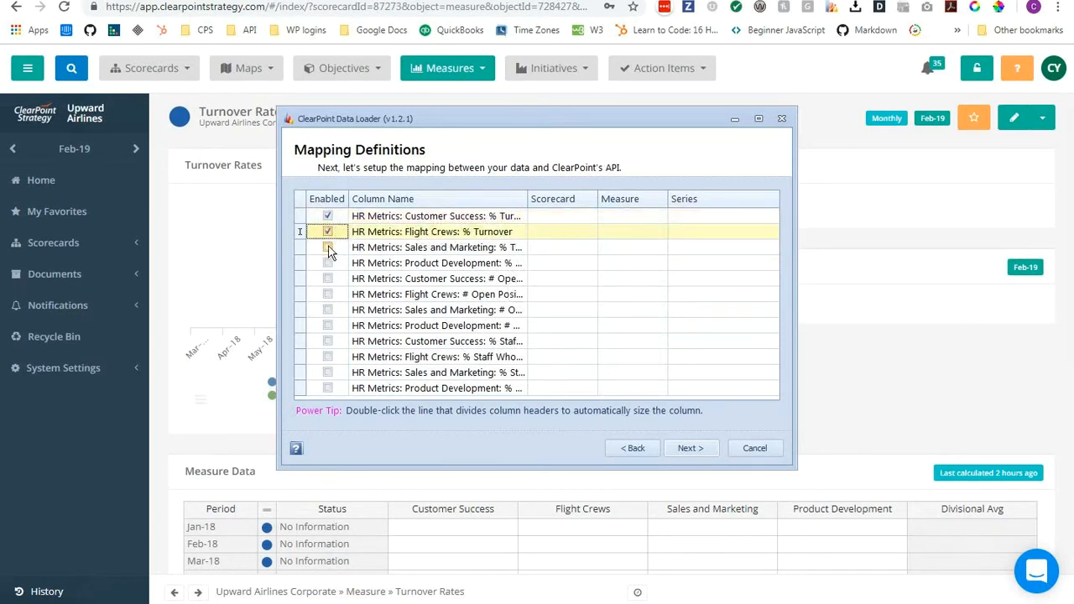
{"action": "left_click", "coordinate": [328, 247]}
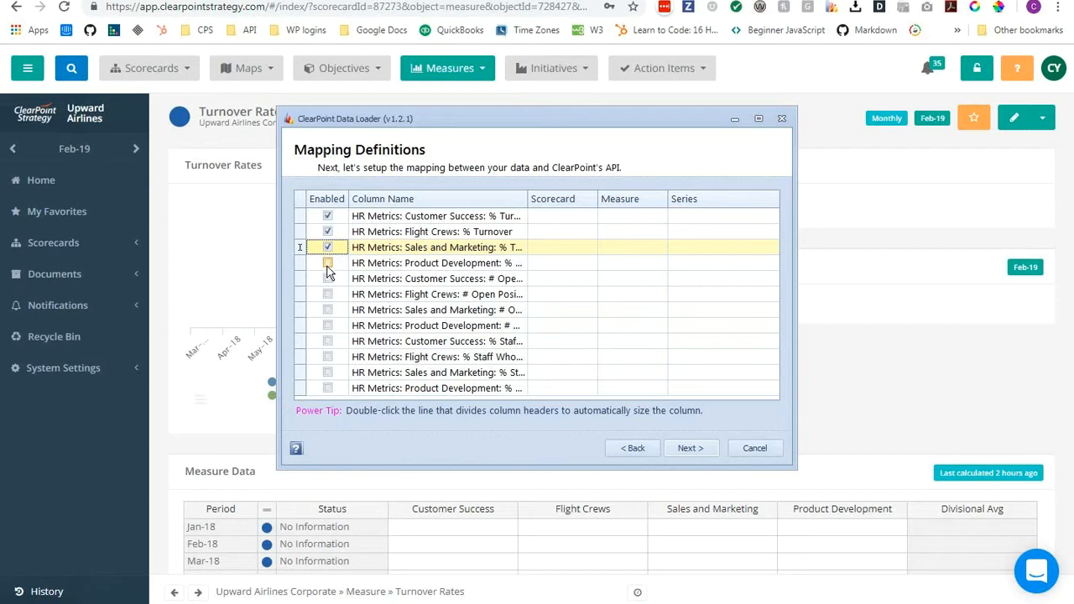
{"action": "left_click", "coordinate": [327, 264]}
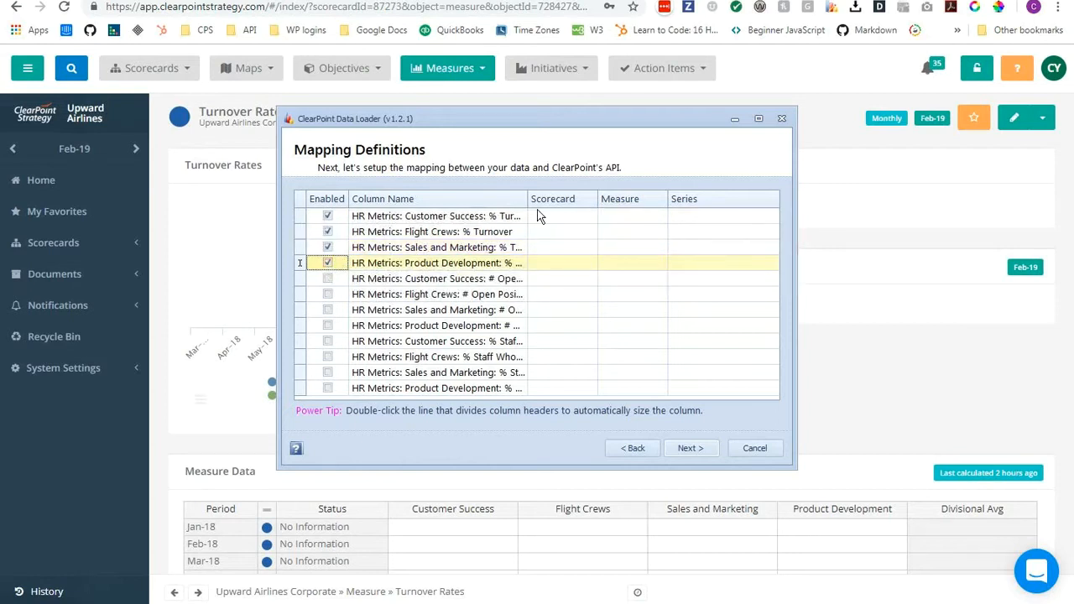
Assign the Upward Airlines Corporate scorecard to all four enabled % Turnover rows.
{"action": "left_click", "coordinate": [568, 216]}
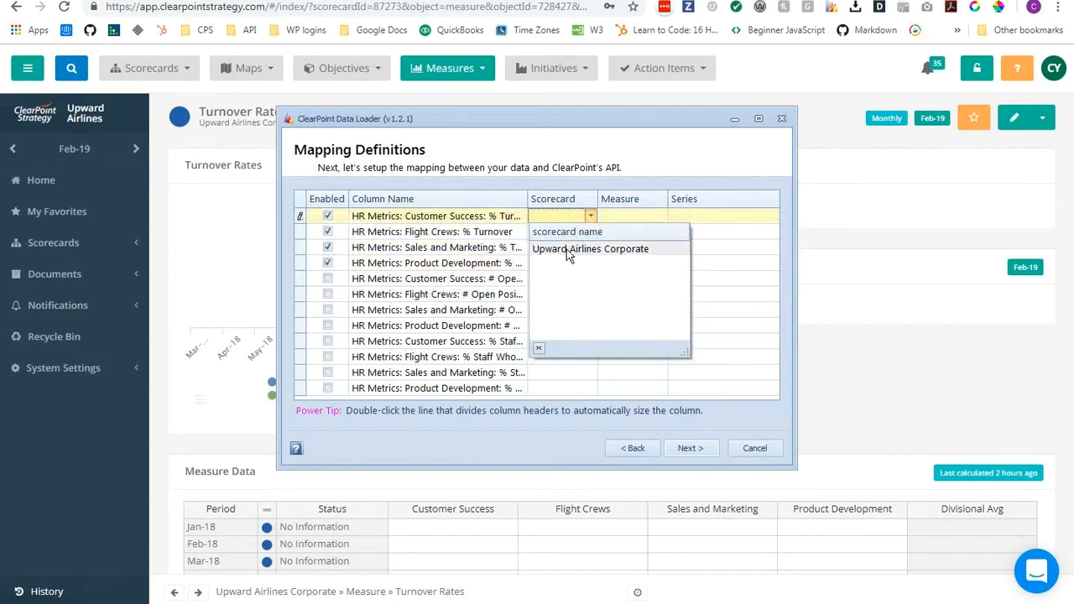
{"action": "left_click", "coordinate": [571, 249]}
{"action": "left_click", "coordinate": [560, 231]}
{"action": "left_click", "coordinate": [555, 266]}
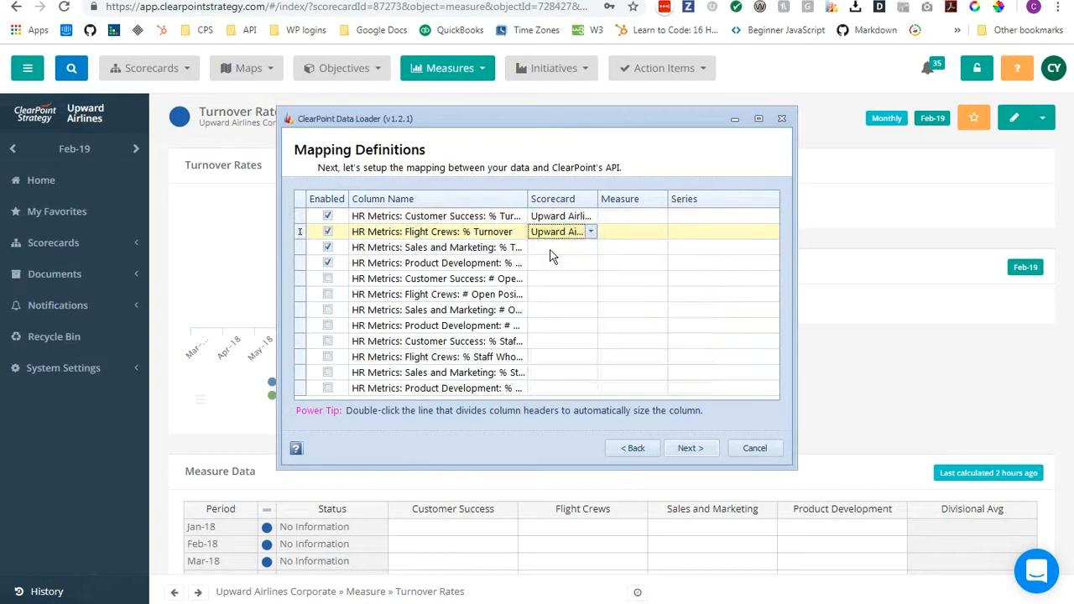
{"action": "left_click", "coordinate": [554, 248]}
{"action": "left_click", "coordinate": [553, 280]}
{"action": "left_click", "coordinate": [550, 263]}
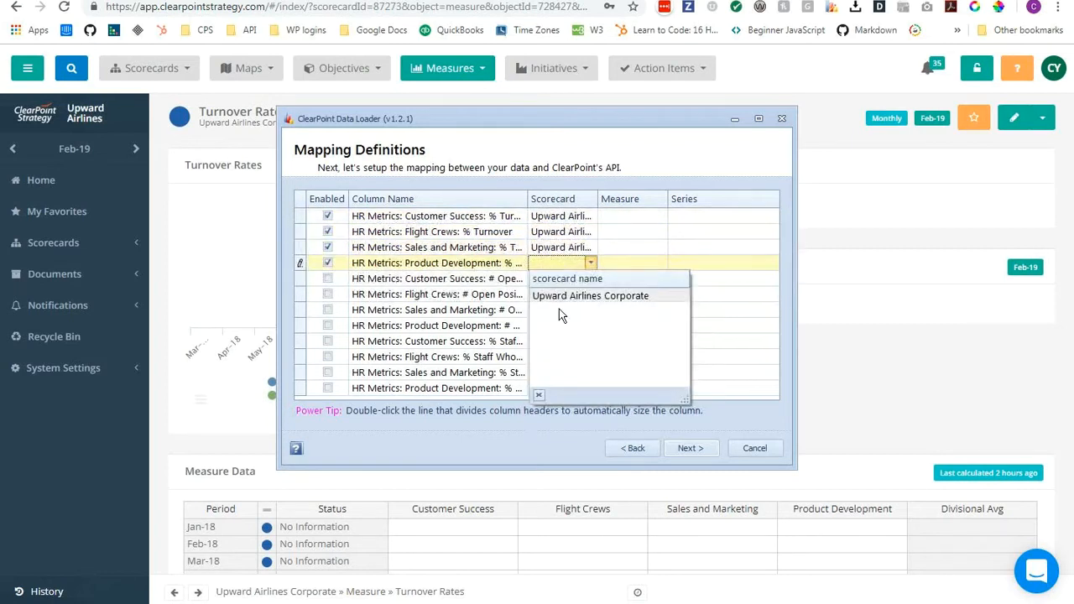
{"action": "left_click", "coordinate": [559, 296]}
Map all four enabled % Turnover rows to the Turnover Rates measure.
{"action": "left_click", "coordinate": [646, 217]}
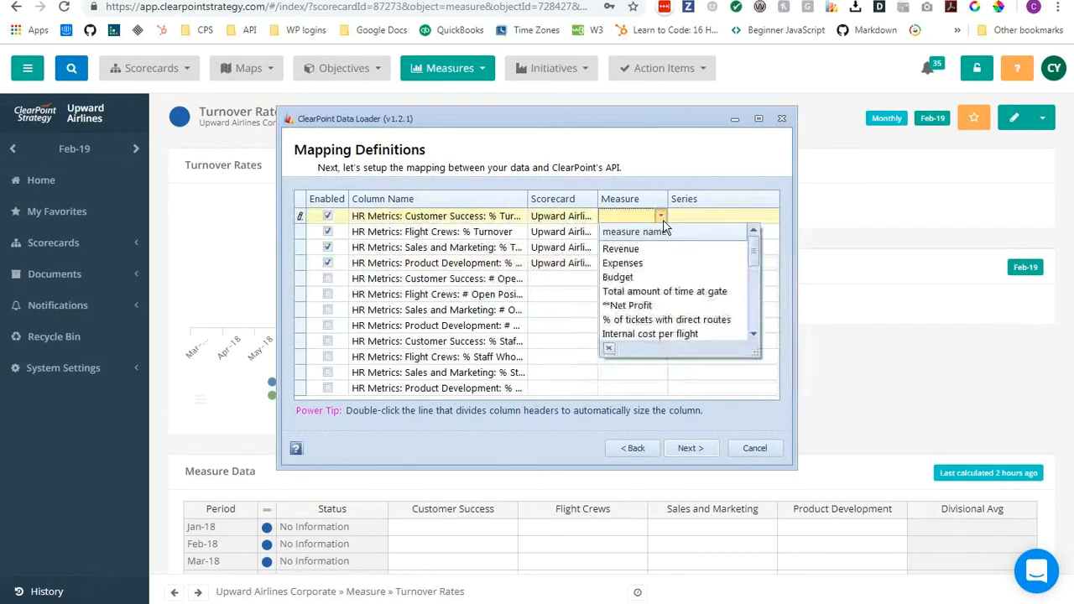
{"action": "left_click_drag", "start_coordinate": [755, 252], "coordinate": [755, 325]}
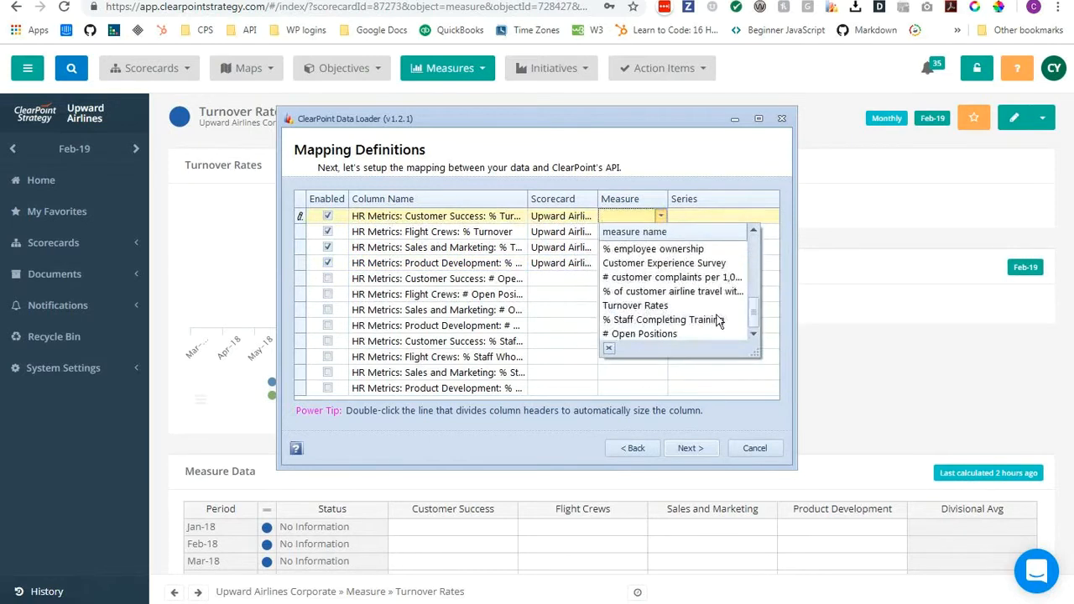
{"action": "left_click", "coordinate": [635, 306]}
{"action": "left_click", "coordinate": [657, 233]}
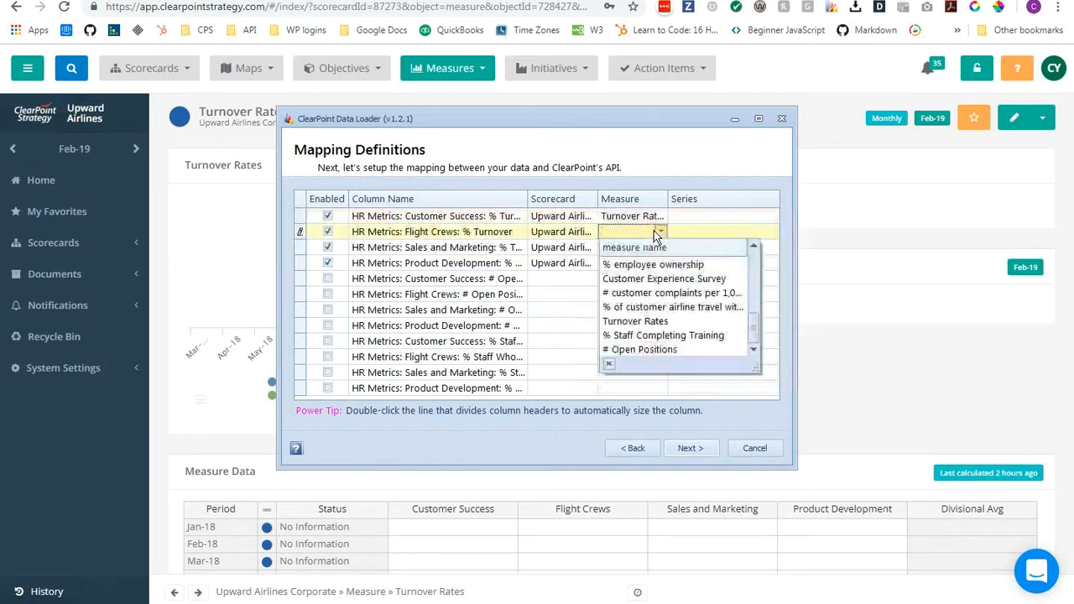
{"action": "left_click", "coordinate": [635, 321]}
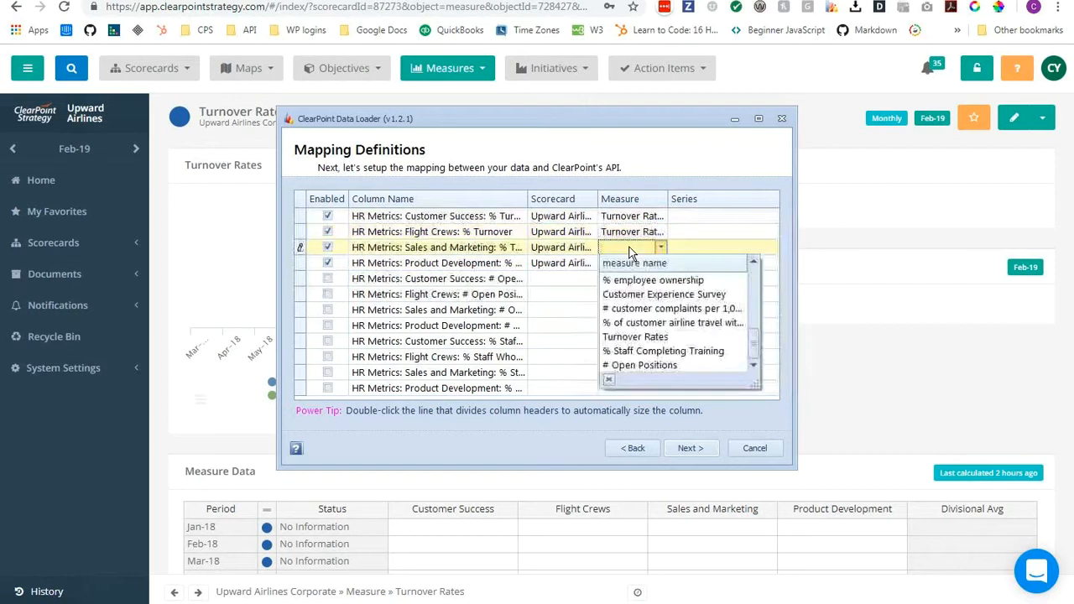
{"action": "left_click", "coordinate": [631, 336]}
{"action": "left_click", "coordinate": [624, 266]}
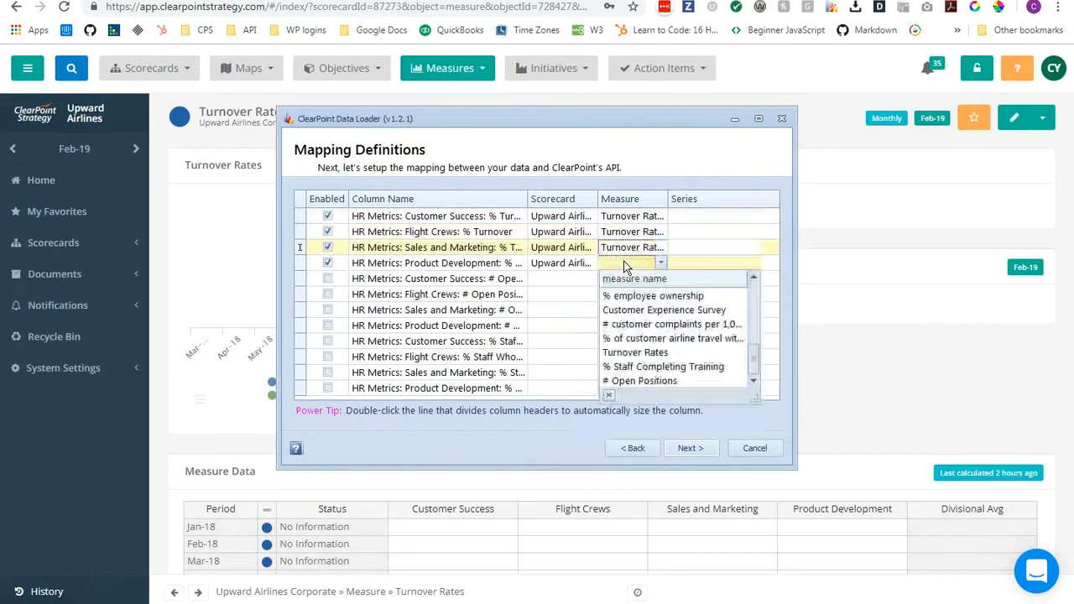
{"action": "left_click", "coordinate": [629, 352]}
Map the four turnover rows to the Customer Success, Flight Crews, Sales and Marketing, and Product Development series, and proceed to the data preview.
{"action": "left_click", "coordinate": [685, 217]}
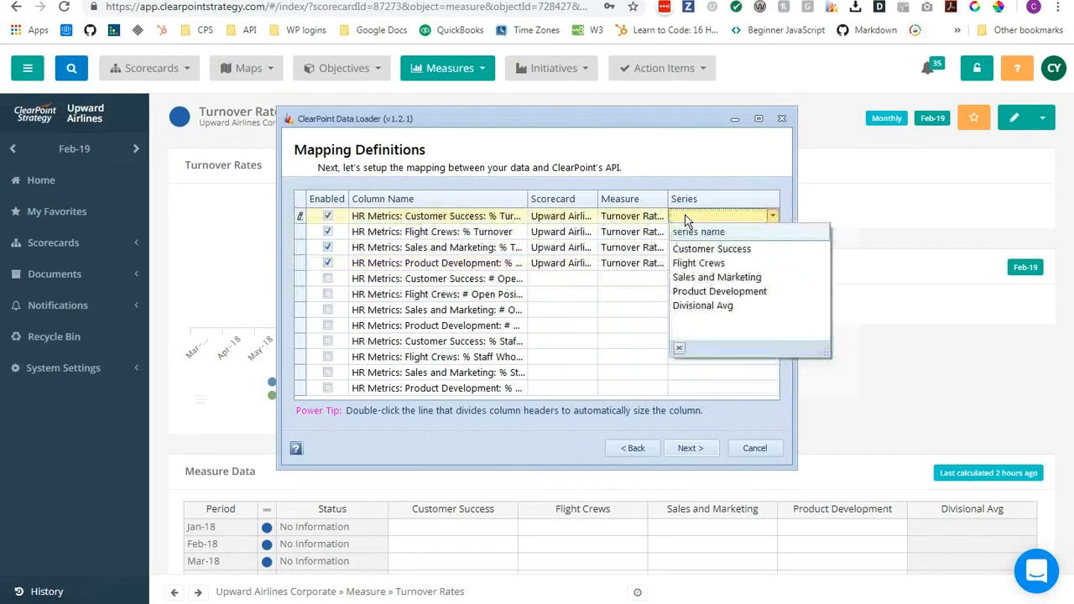
{"action": "left_click", "coordinate": [702, 246]}
{"action": "left_click", "coordinate": [693, 235]}
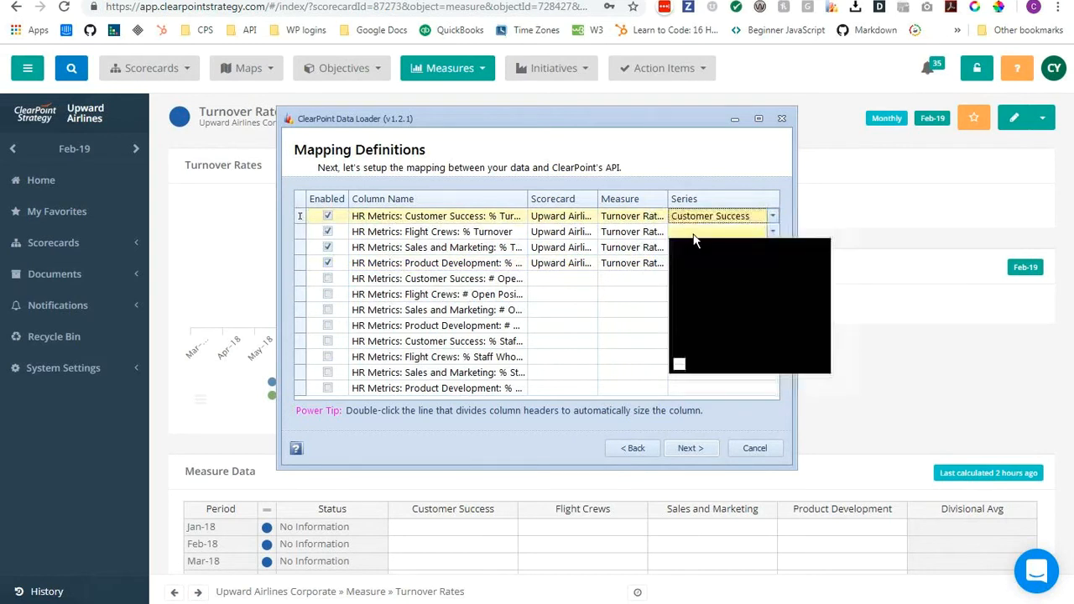
{"action": "left_click", "coordinate": [681, 278]}
{"action": "left_click", "coordinate": [681, 249]}
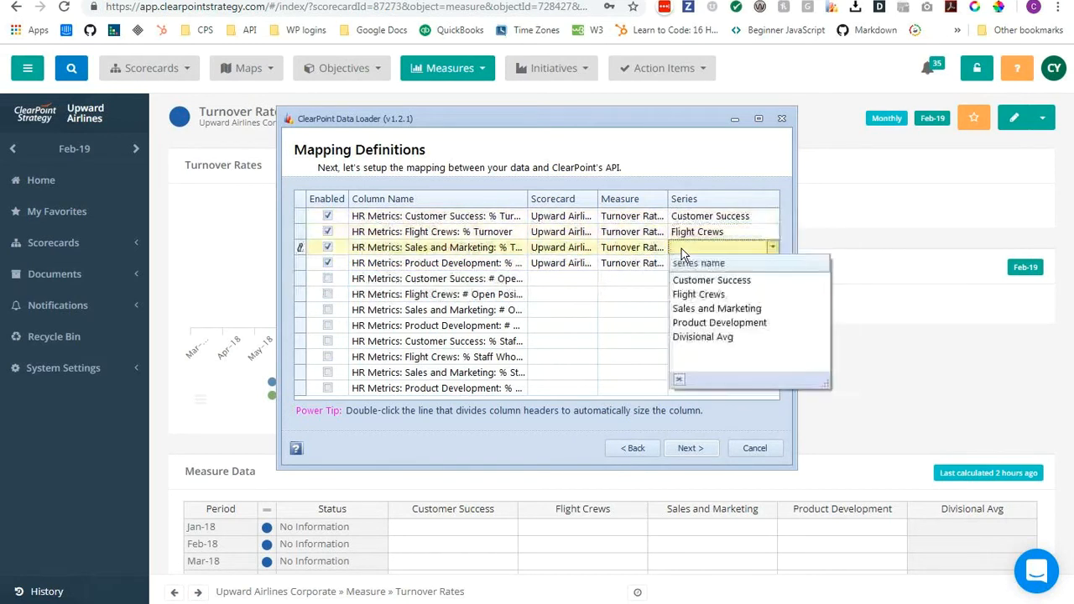
{"action": "left_click", "coordinate": [693, 307]}
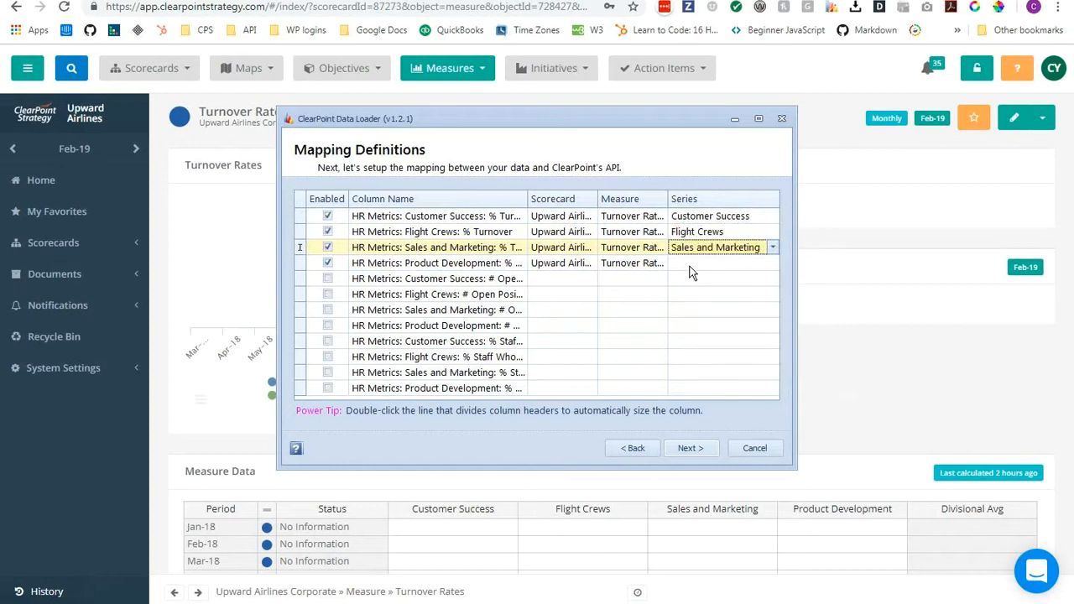
{"action": "left_click", "coordinate": [689, 264]}
{"action": "left_click", "coordinate": [694, 340]}
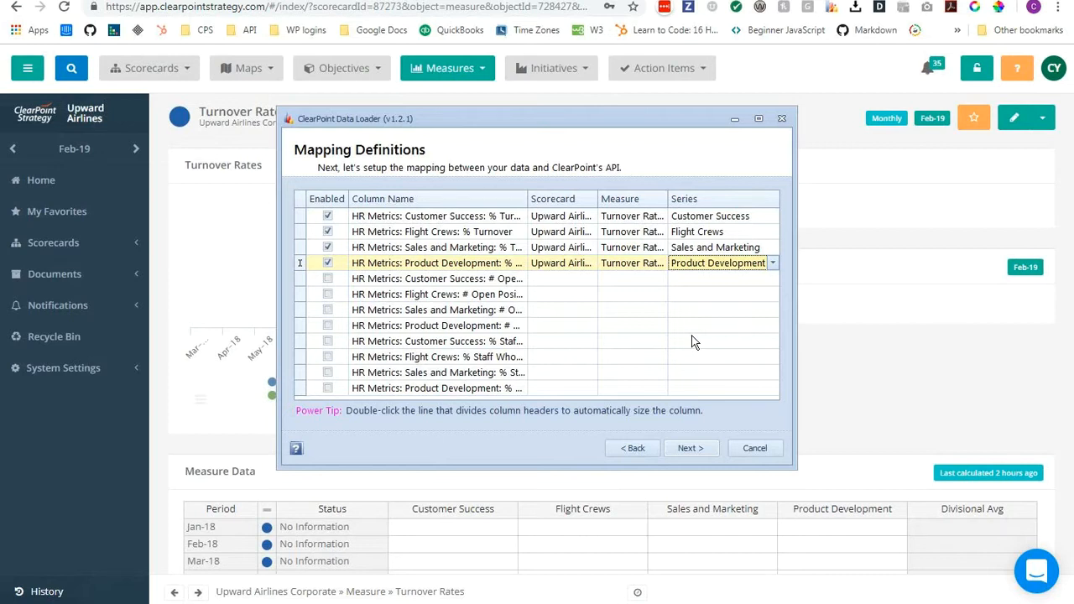
{"action": "left_click", "coordinate": [690, 450]}
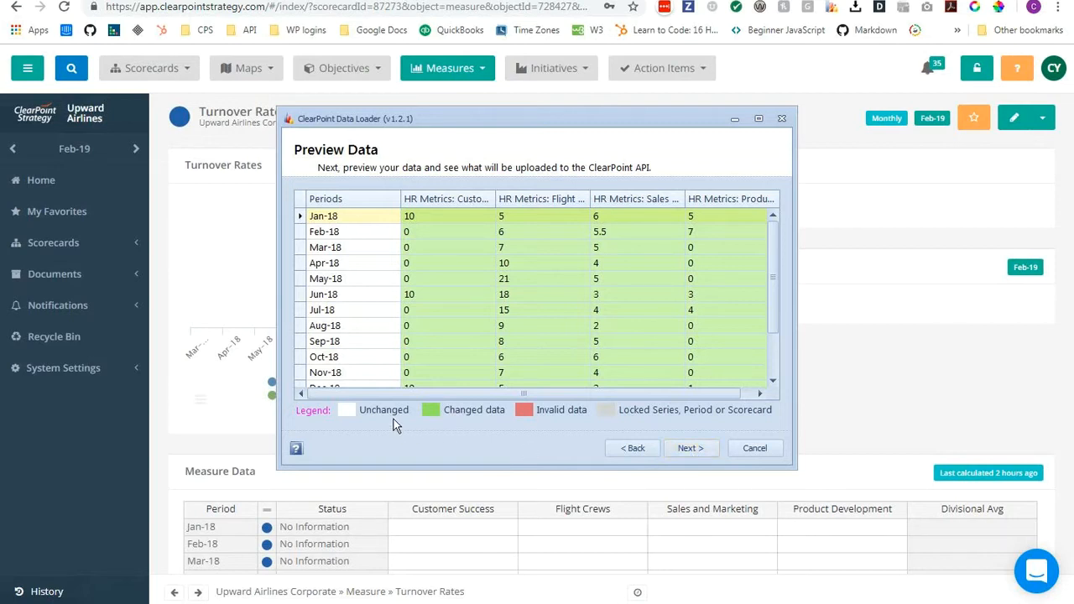
Accept the previewed turnover data and finish the package setup without adding a schedule.
{"action": "mouse_move", "coordinate": [471, 273]}
{"action": "left_click", "coordinate": [688, 449]}
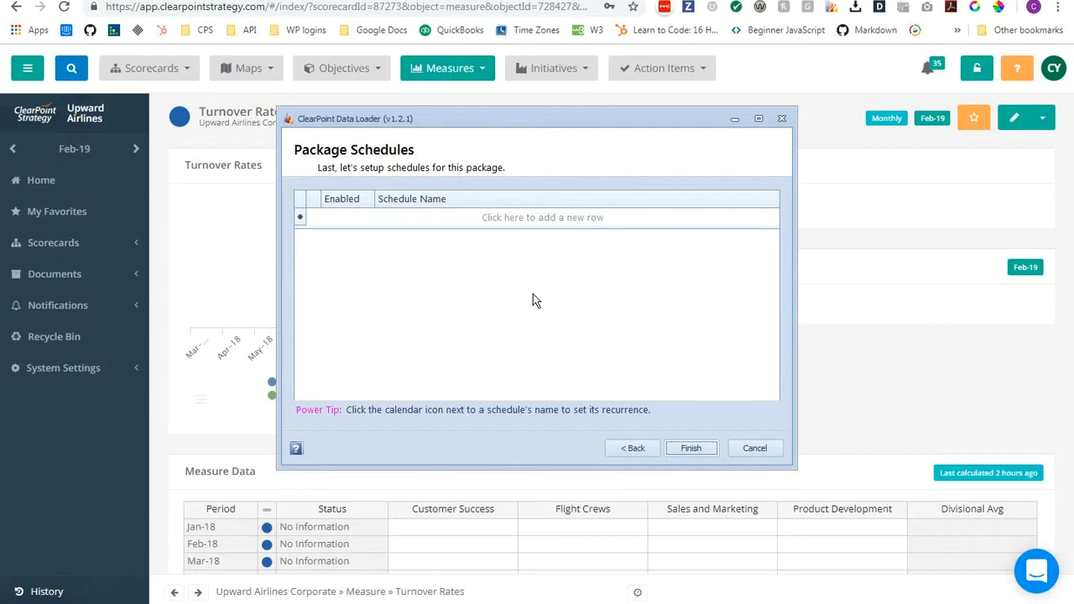
{"action": "left_click", "coordinate": [691, 448]}
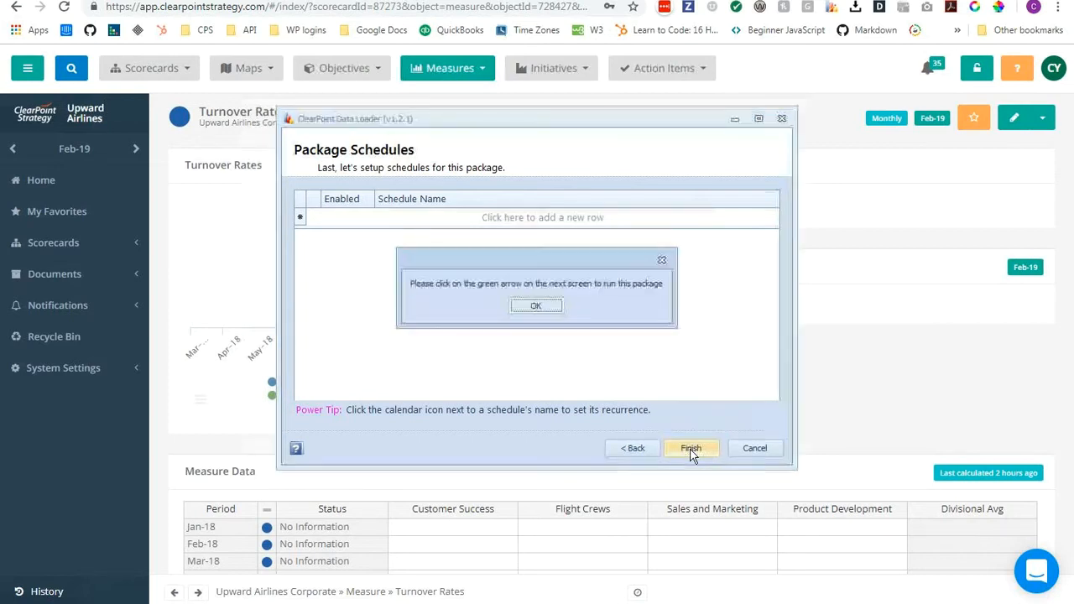
{"action": "left_click", "coordinate": [537, 306]}
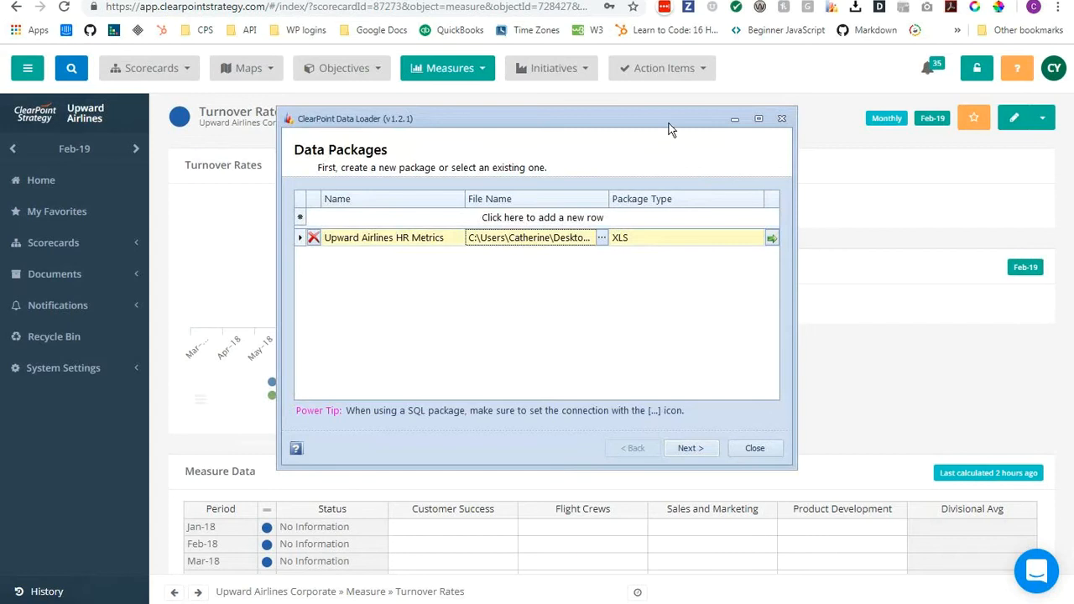
Run the Upward Airlines HR Metrics package and minimize the Data Loader to uncover the measure page.
{"action": "left_click_drag", "start_coordinate": [668, 132], "coordinate": [669, 169]}
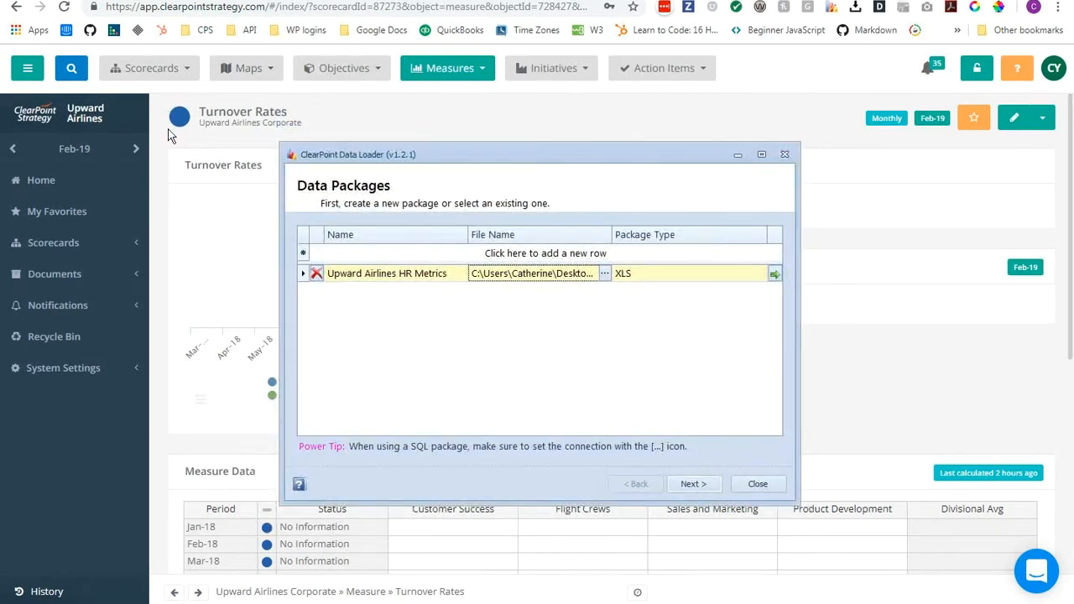
{"action": "left_click", "coordinate": [774, 273]}
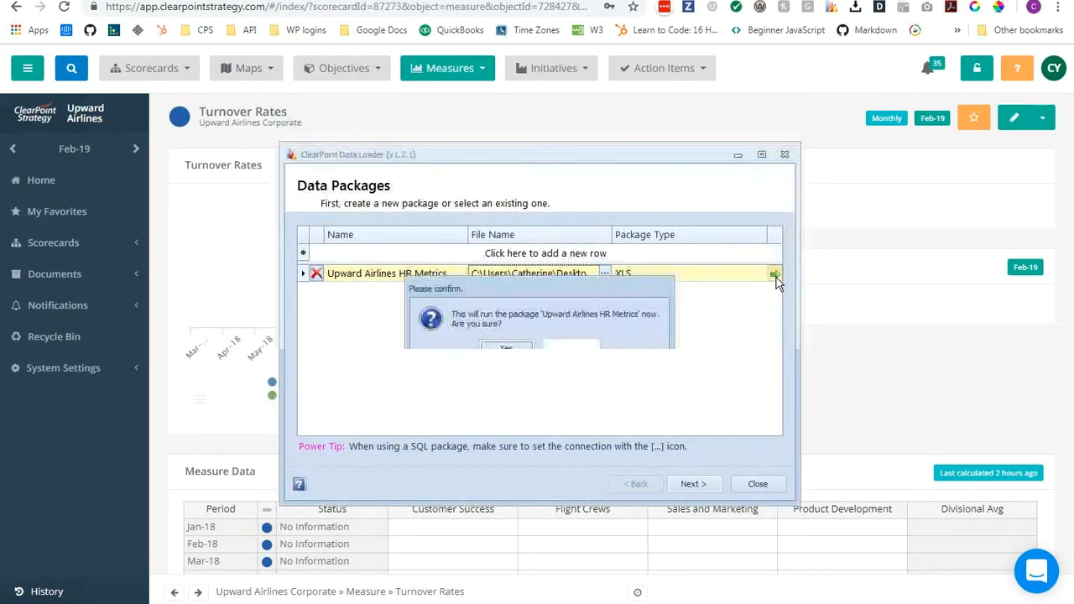
{"action": "left_click", "coordinate": [511, 347]}
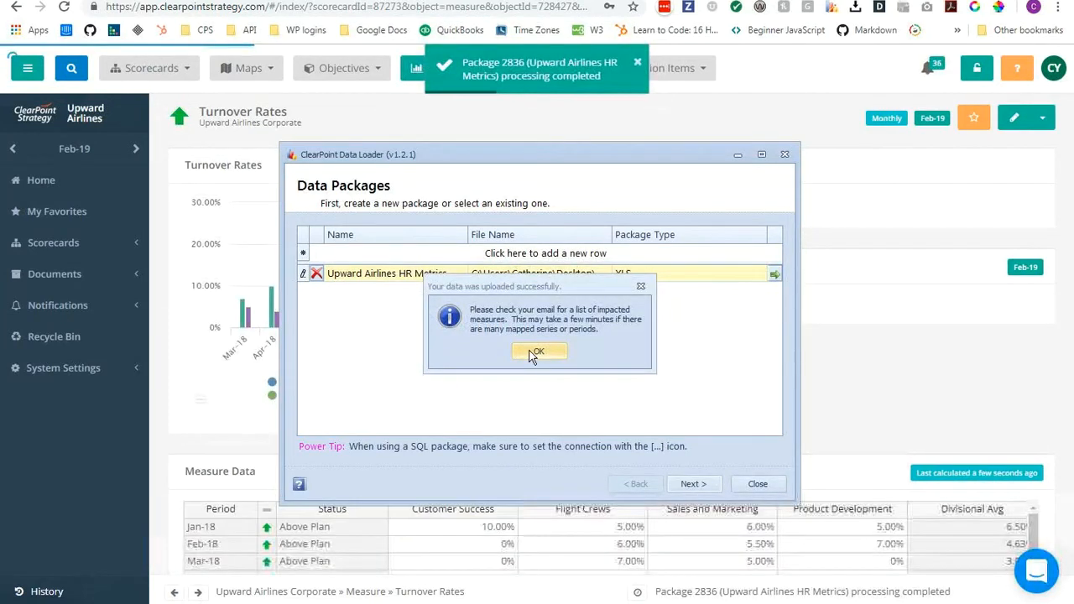
{"action": "left_click", "coordinate": [524, 351]}
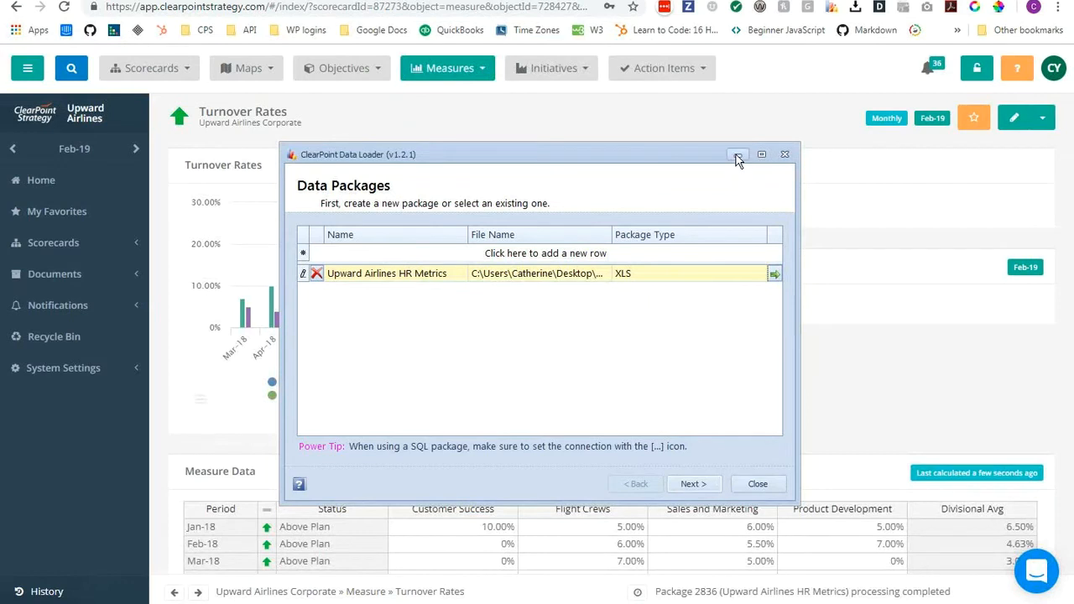
{"action": "left_click", "coordinate": [737, 154]}
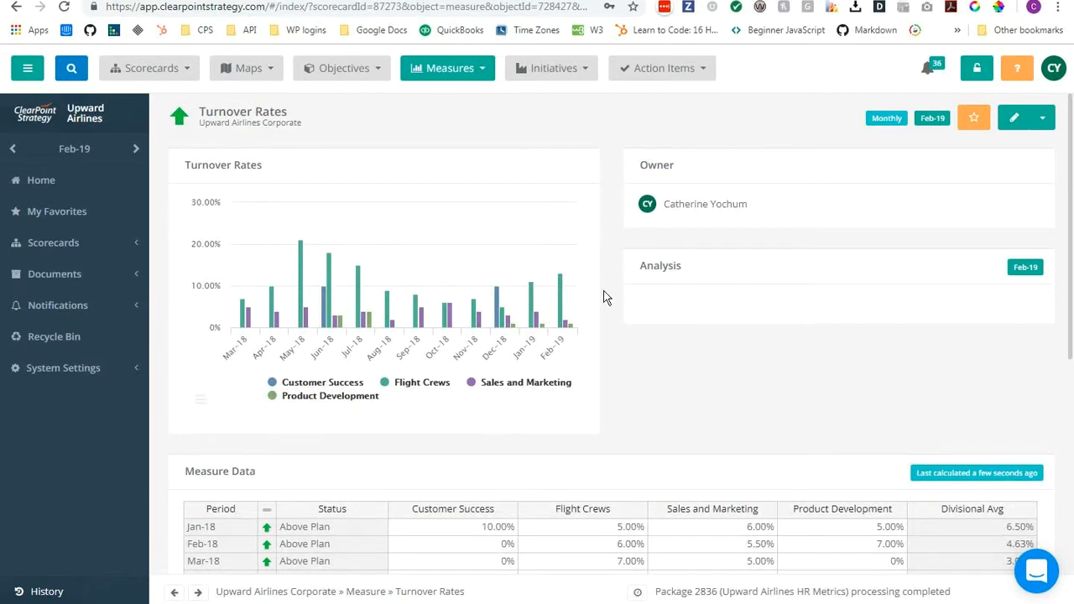
Review the loaded monthly values for each division and the Divisional Avg in the Turnover Rates data table.
{"action": "scroll", "coordinate": [605, 302], "scroll_direction": "down", "scroll_amount": 2}
{"action": "scroll", "coordinate": [604, 314], "scroll_direction": "down", "scroll_amount": 2}
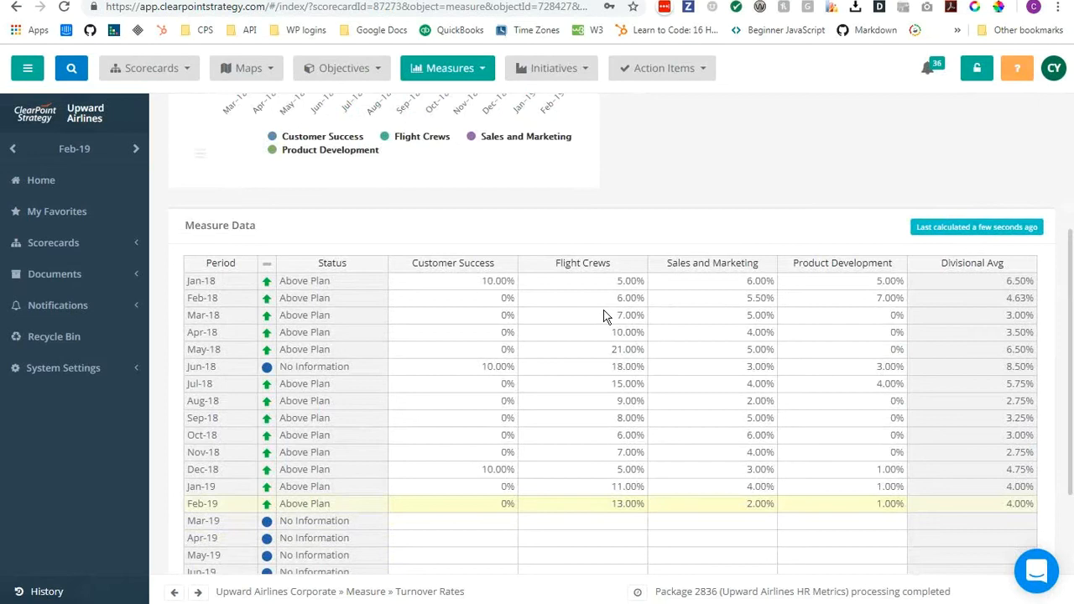
{"action": "scroll", "coordinate": [606, 317], "scroll_direction": "up", "scroll_amount": 2}
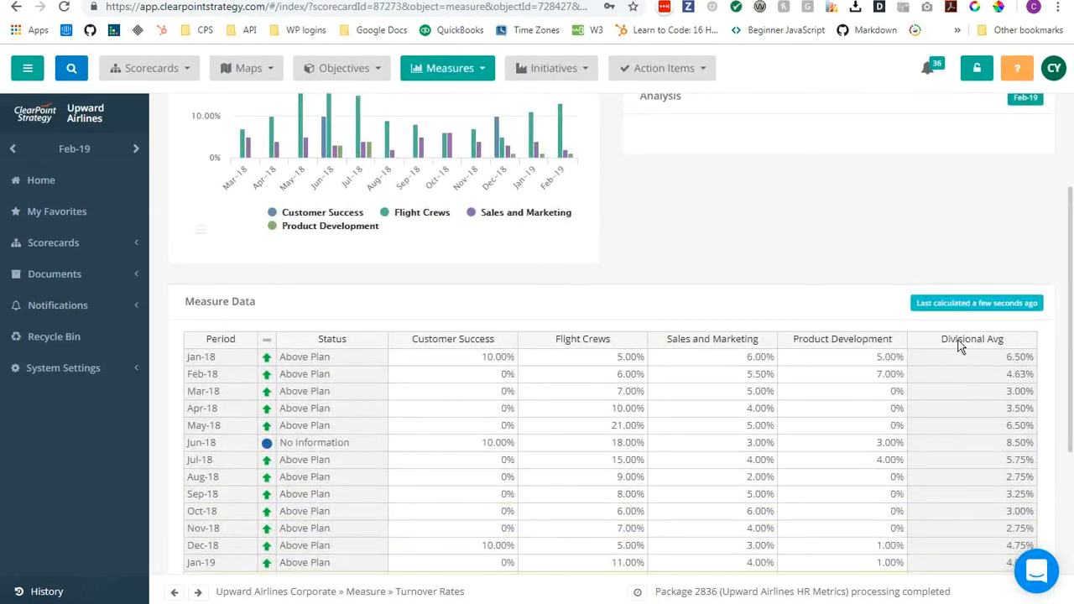
{"action": "scroll", "coordinate": [961, 346], "scroll_direction": "down", "scroll_amount": 2}
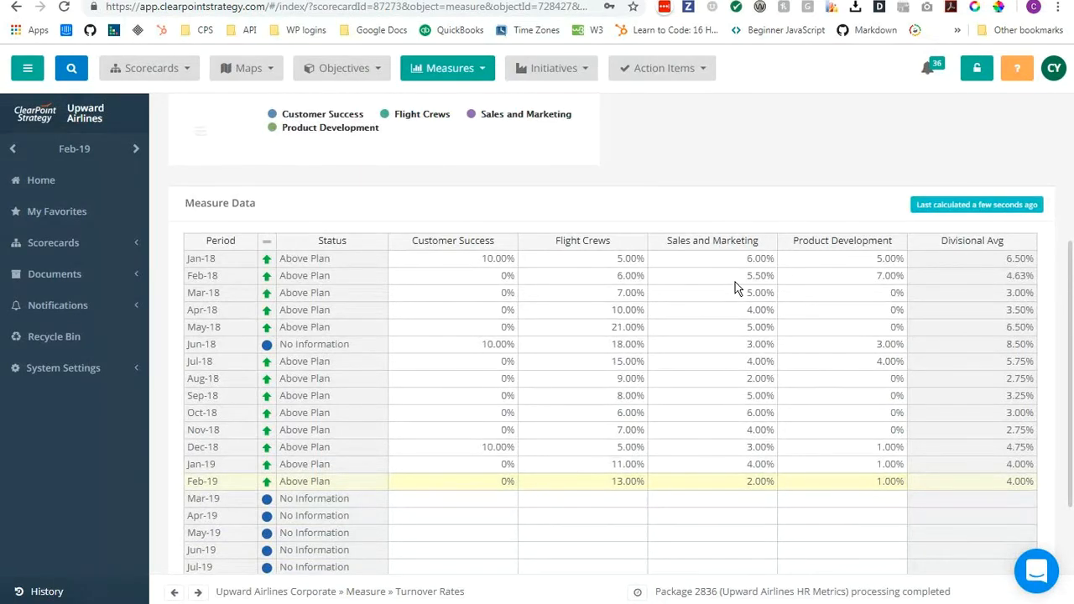
{"action": "scroll", "coordinate": [735, 285], "scroll_direction": "up", "scroll_amount": 3}
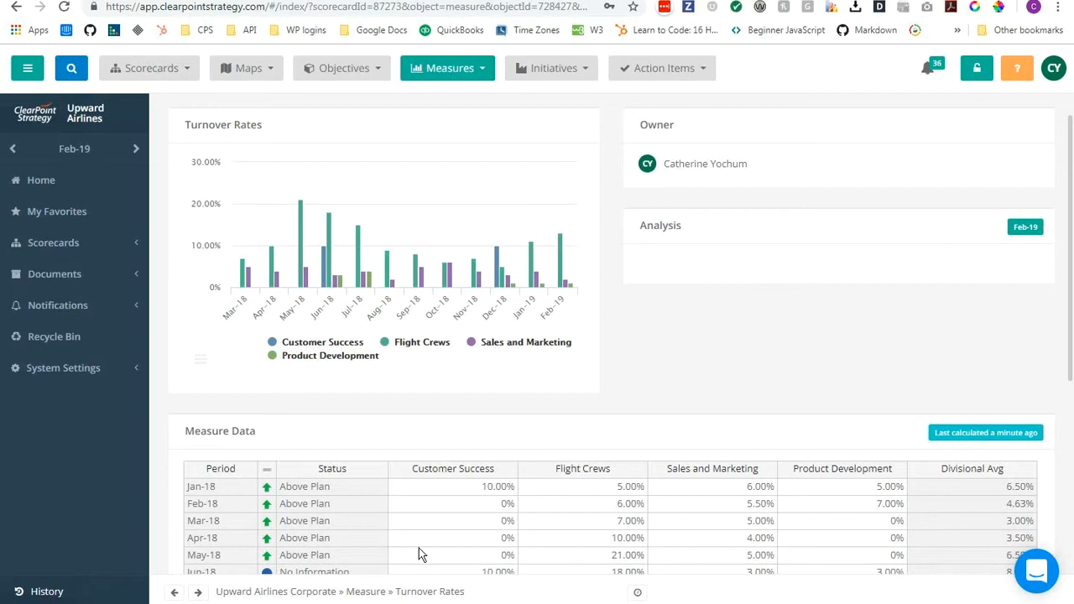
View the query in aw_Sales.sql in Notepad and return to the ClearPoint Data Loader.
{"action": "left_click", "coordinate": [470, 603]}
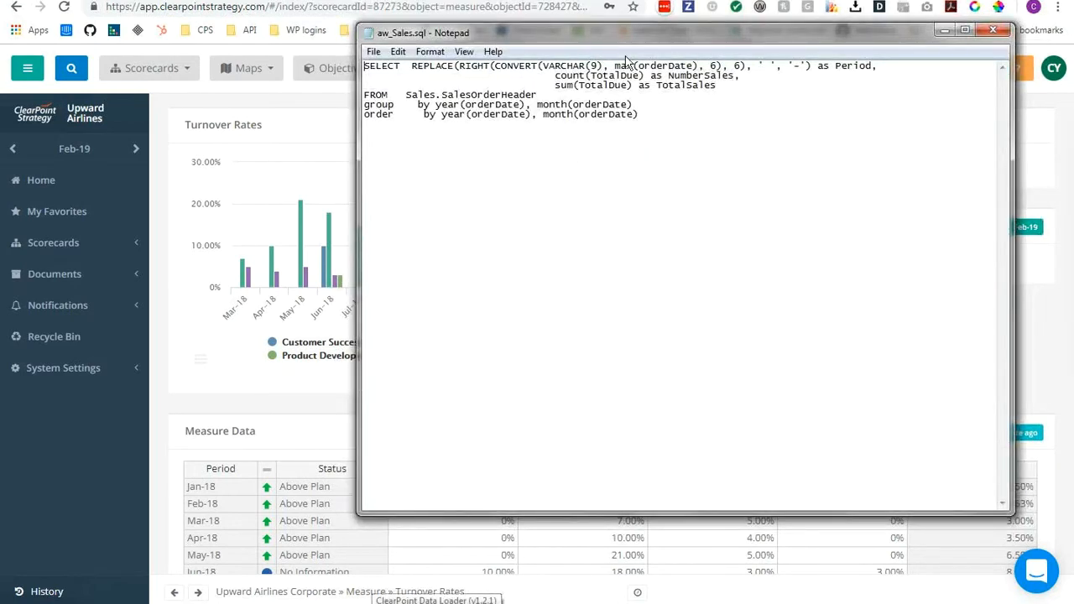
{"action": "left_click", "coordinate": [942, 32]}
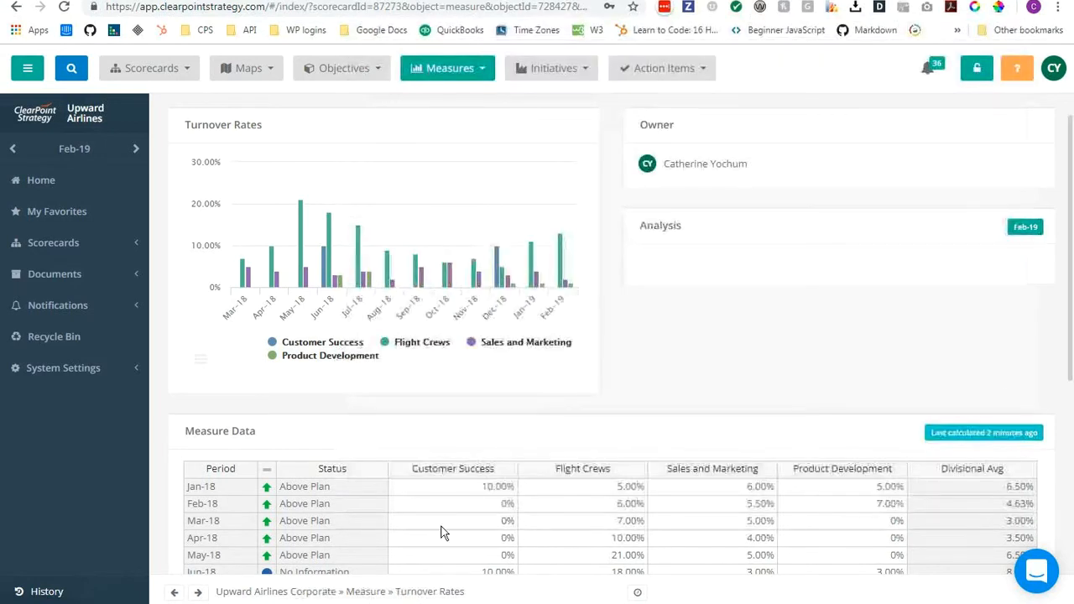
{"action": "left_click", "coordinate": [456, 602]}
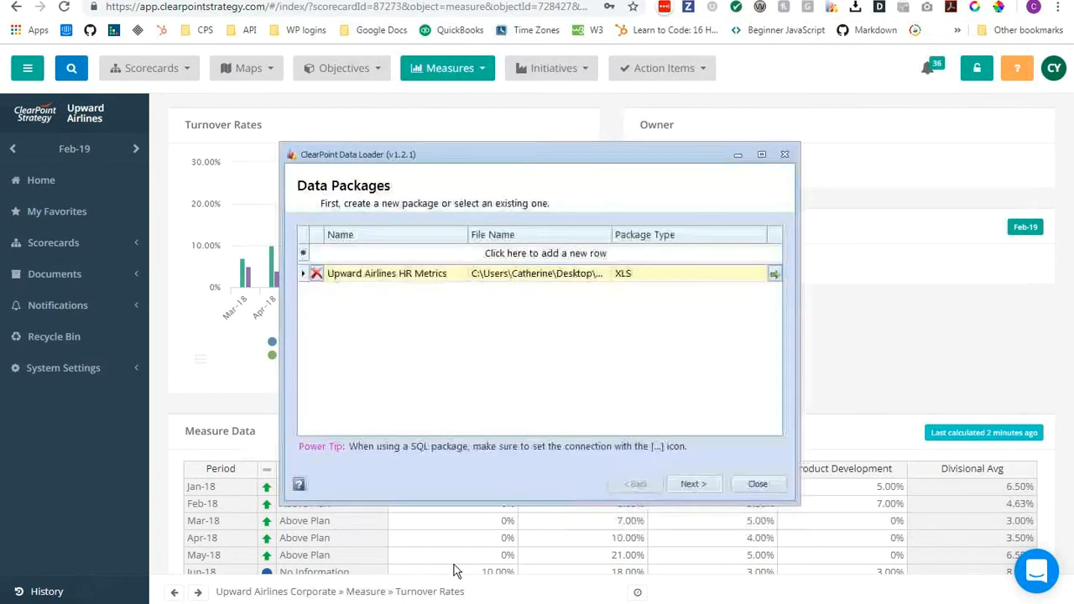
Add a data package named SQL TEST that uses the aw_Sales.sql file from the Desktop.
{"action": "left_click", "coordinate": [378, 252]}
{"action": "type", "text": "S"}
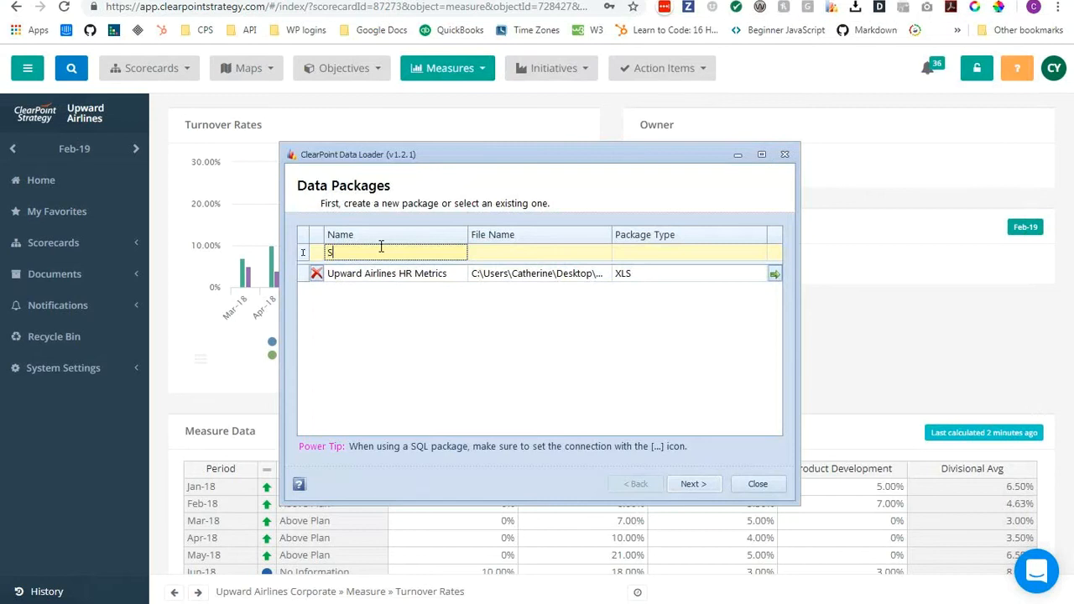
{"action": "type", "text": "QL TEST"}
{"action": "left_click", "coordinate": [604, 254]}
{"action": "left_click", "coordinate": [605, 253]}
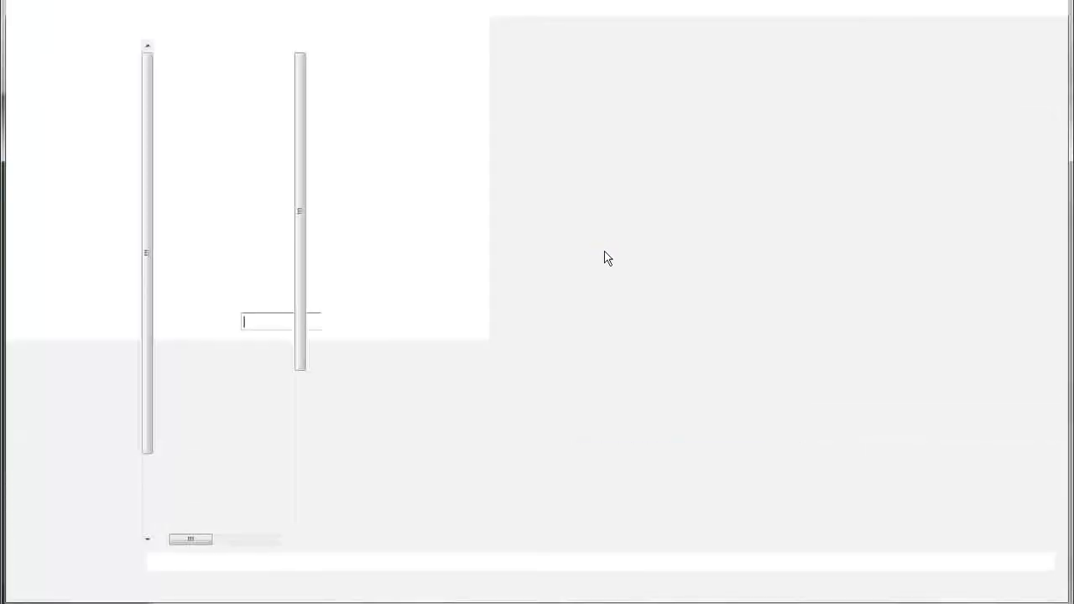
{"action": "type", "text": "aw"}
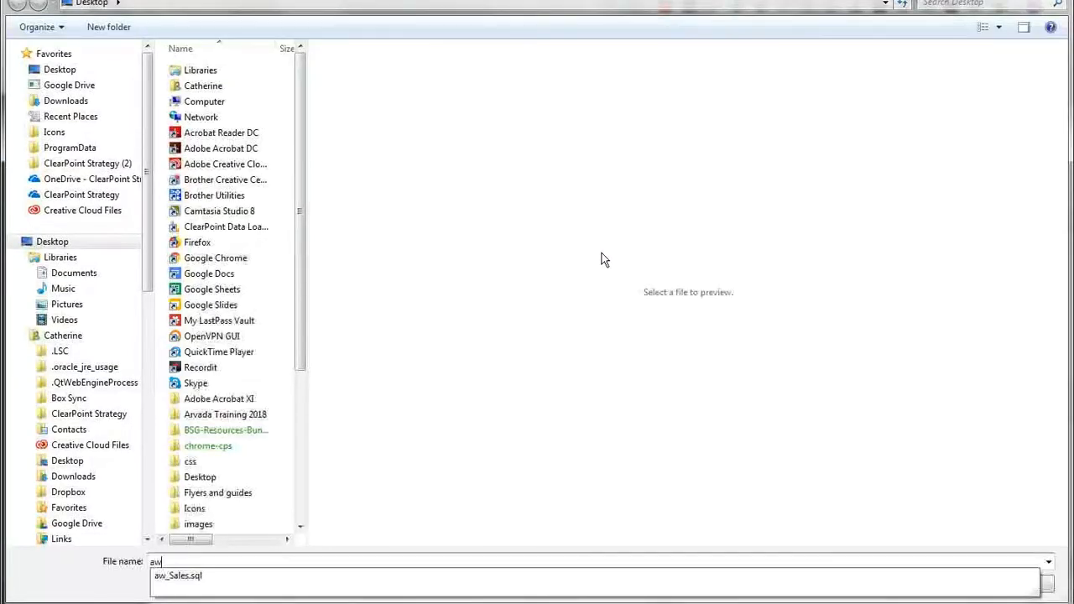
{"action": "left_click", "coordinate": [475, 575]}
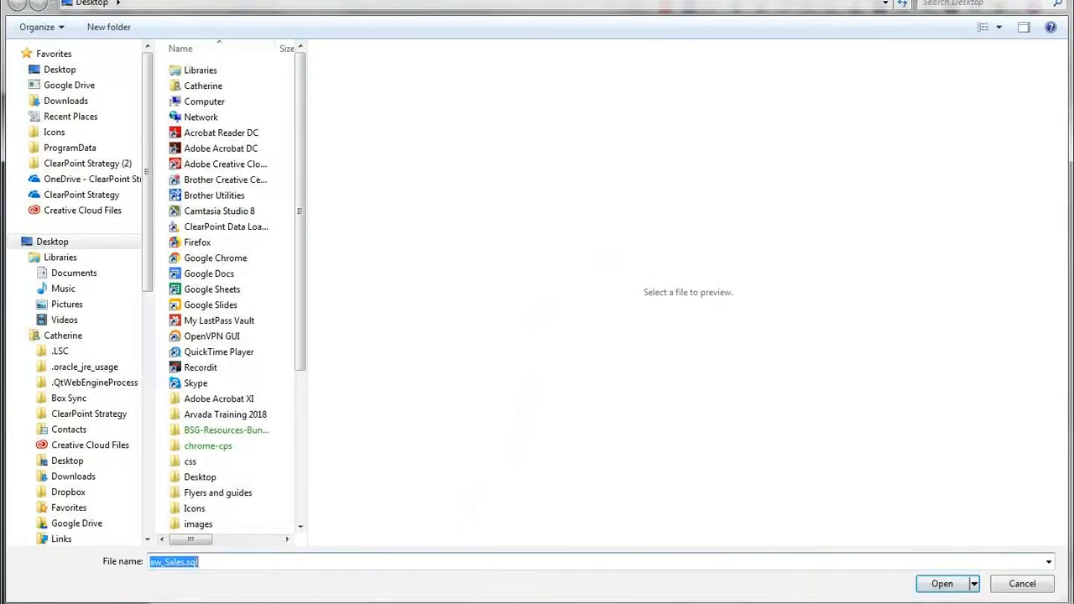
{"action": "left_click", "coordinate": [947, 580]}
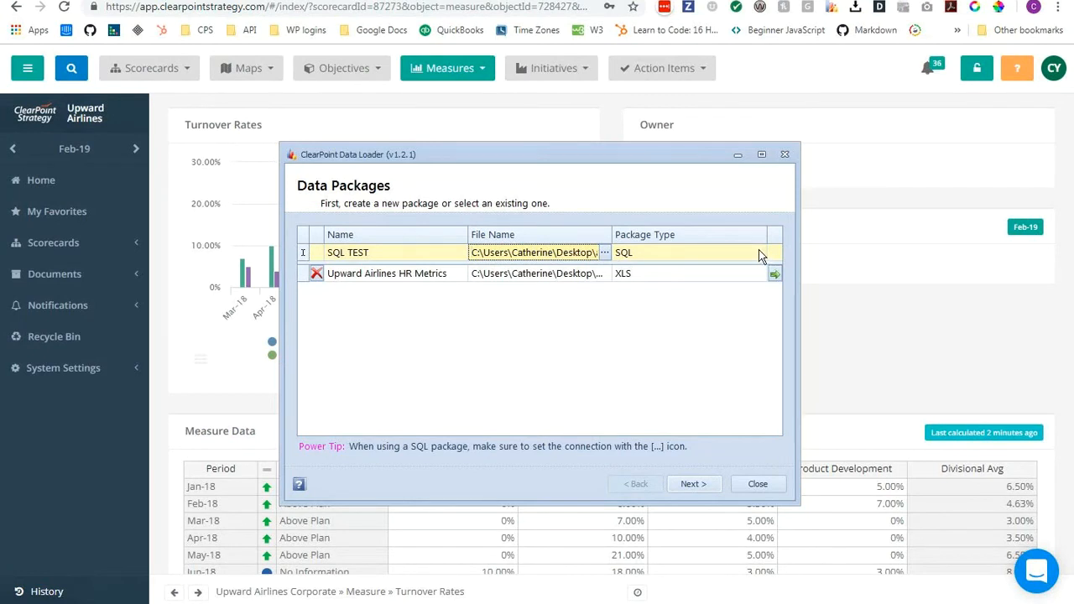
Choose Microsoft SQL Server with the .NET Framework Data Provider as the SQL TEST package's data source.
{"action": "left_click", "coordinate": [756, 253]}
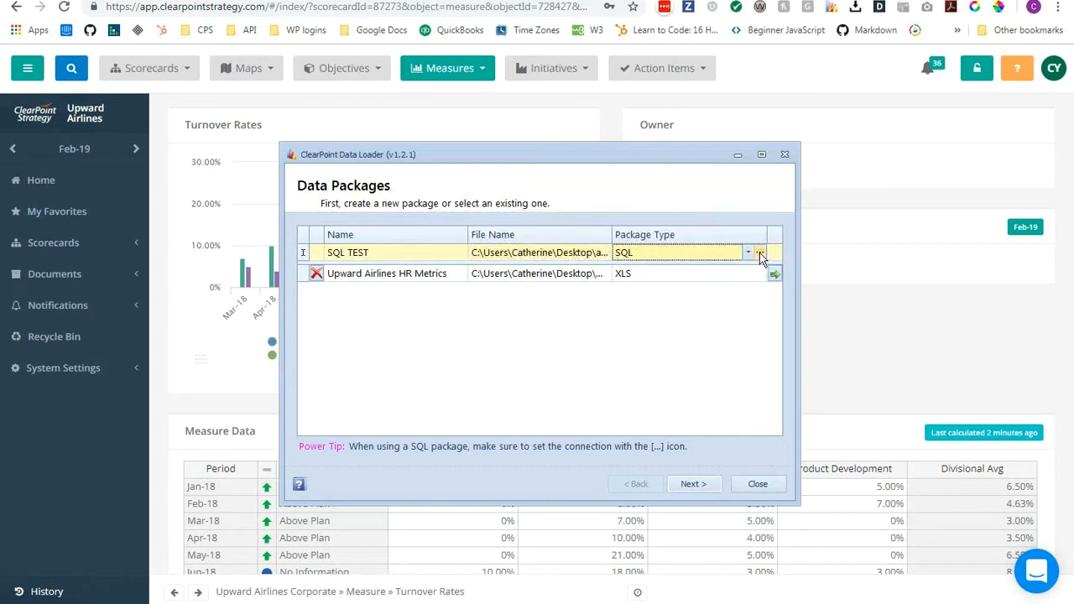
{"action": "left_click", "coordinate": [759, 252]}
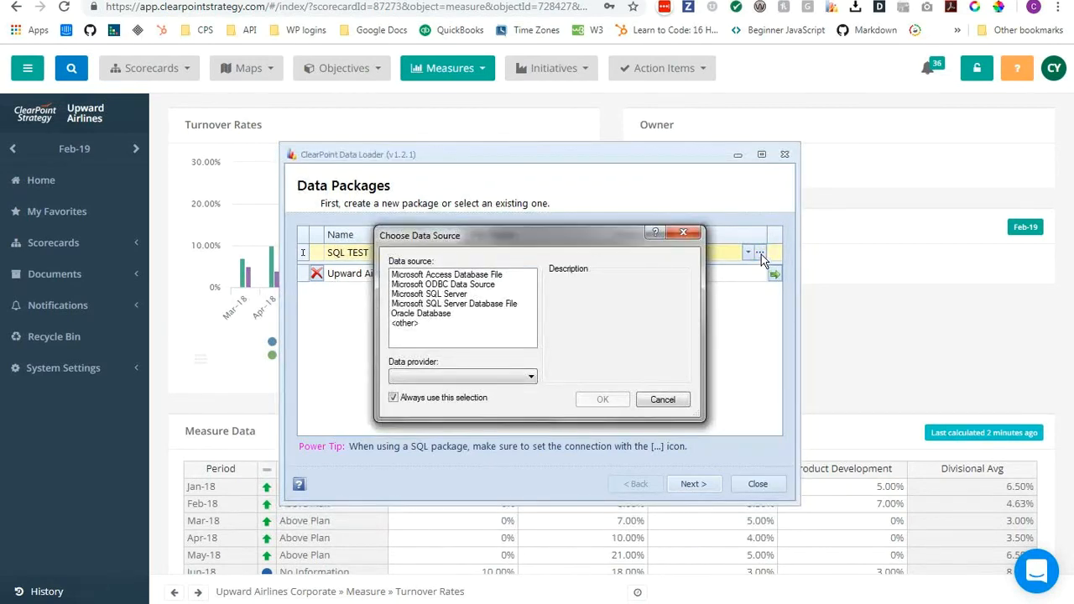
{"action": "left_click", "coordinate": [464, 296]}
{"action": "left_click", "coordinate": [482, 383]}
{"action": "left_click", "coordinate": [487, 398]}
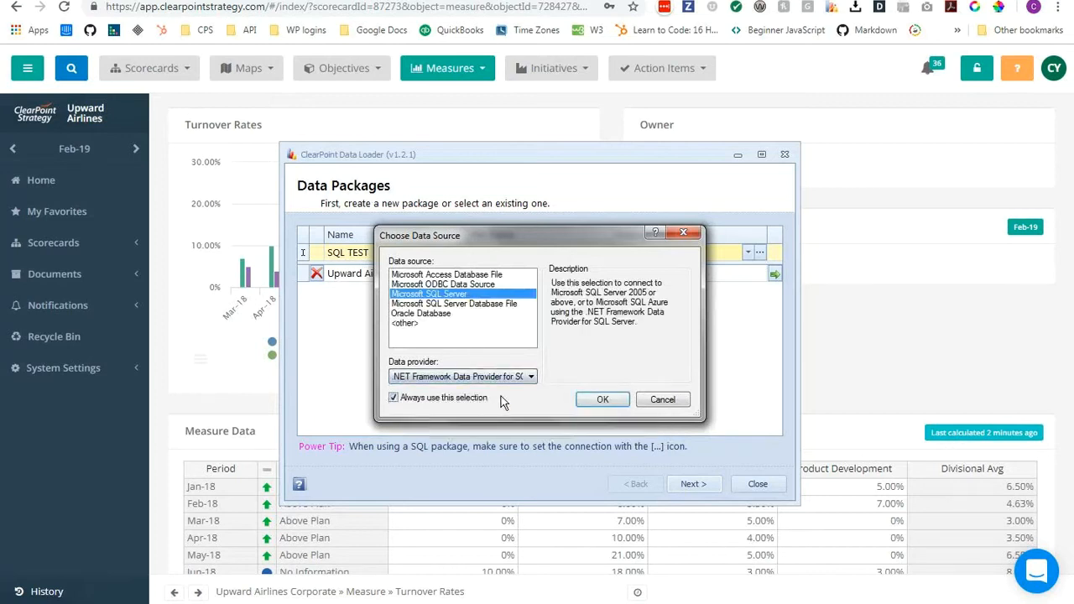
{"action": "left_click", "coordinate": [604, 400]}
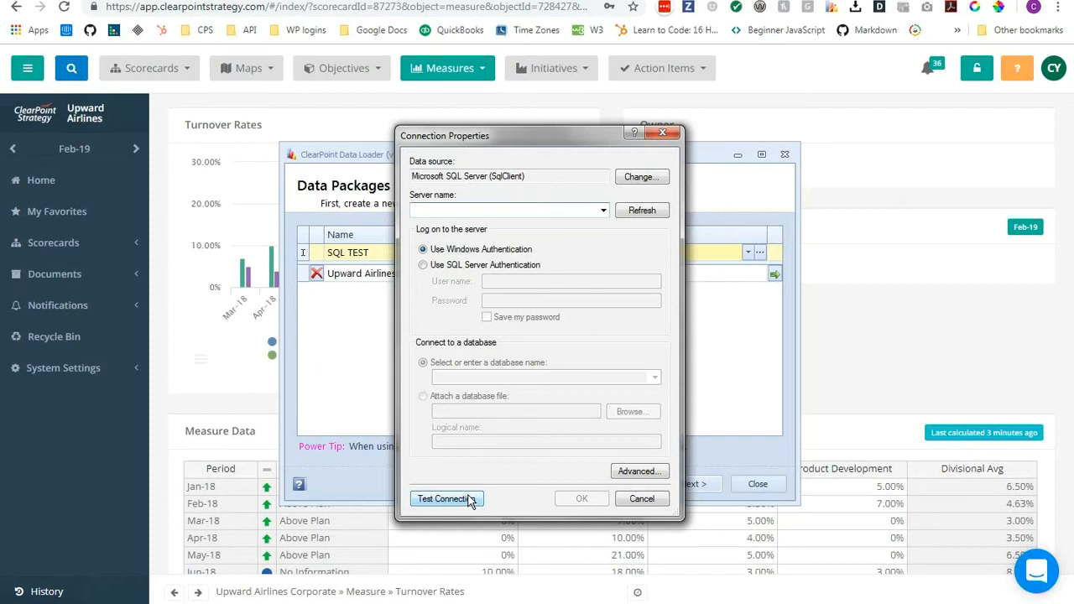
Cancel the connection properties and discard the unfinished SQL TEST package.
{"action": "left_click", "coordinate": [660, 132]}
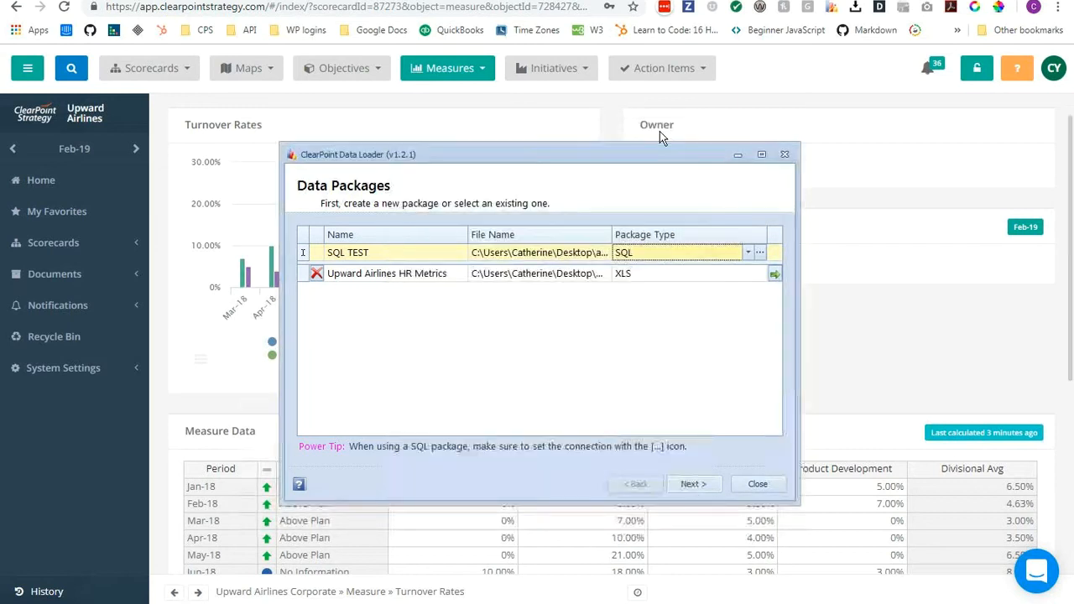
{"action": "left_click", "coordinate": [690, 270]}
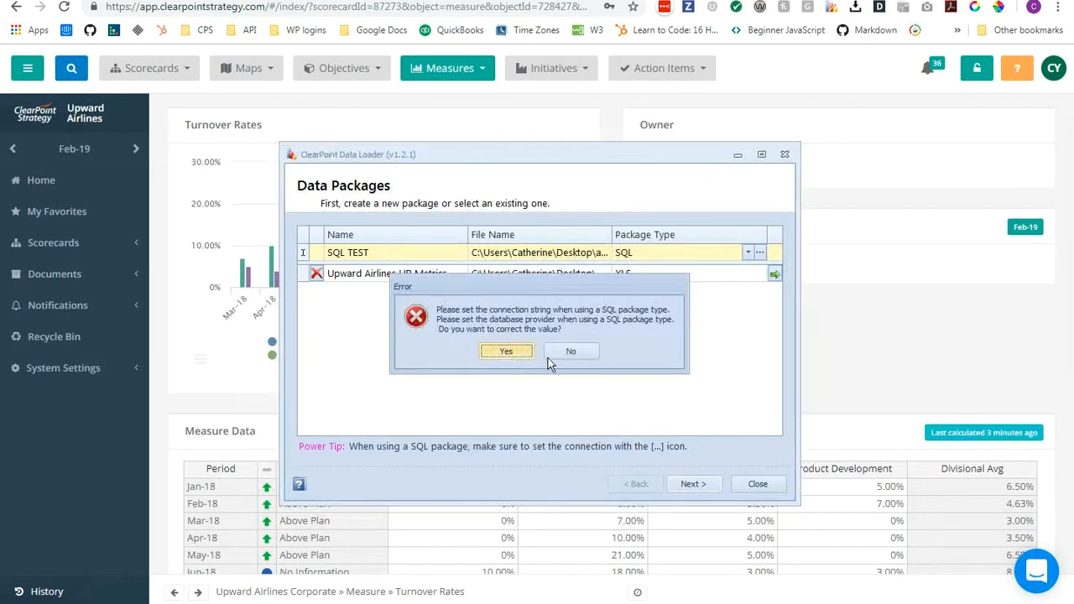
{"action": "left_click", "coordinate": [572, 353]}
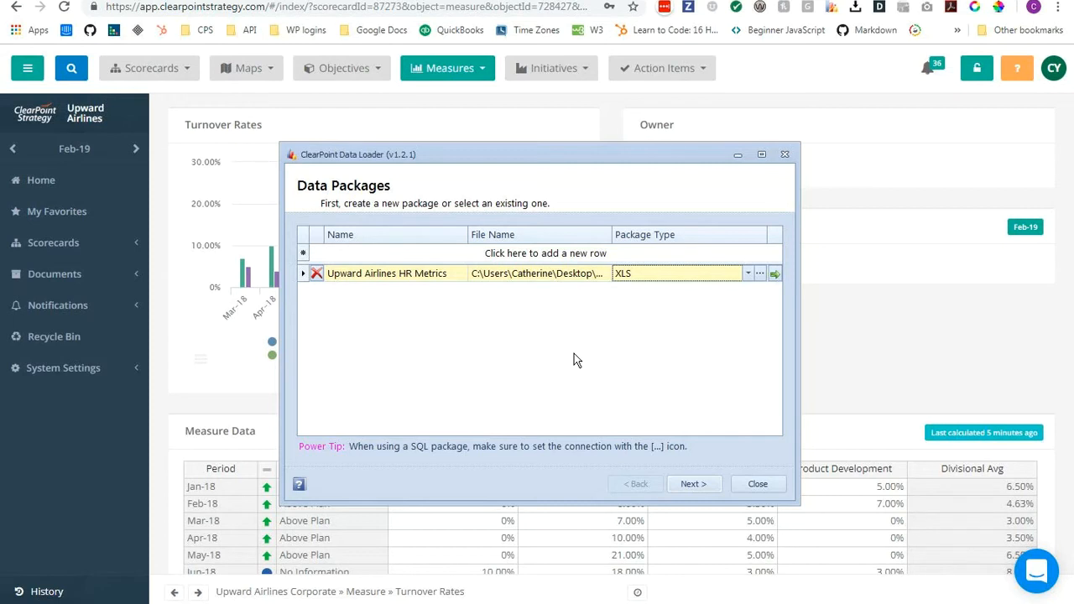
Open the Data Loader packages from the Admin Options and queue the Upward Airlines HR Metrics package to run.
{"action": "left_click", "coordinate": [161, 404]}
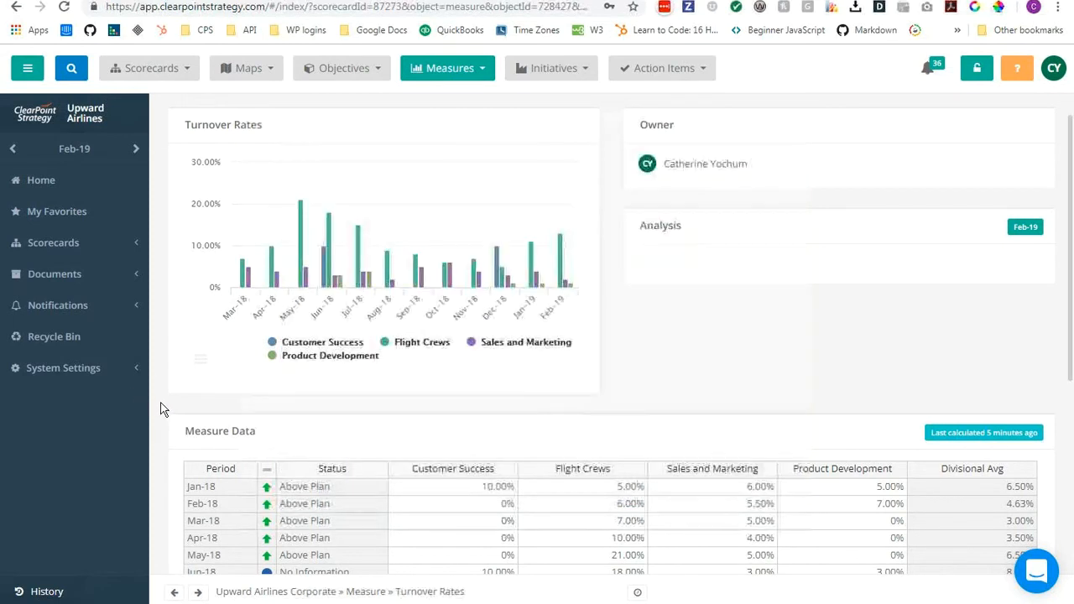
{"action": "left_click", "coordinate": [117, 372]}
{"action": "left_click", "coordinate": [97, 393]}
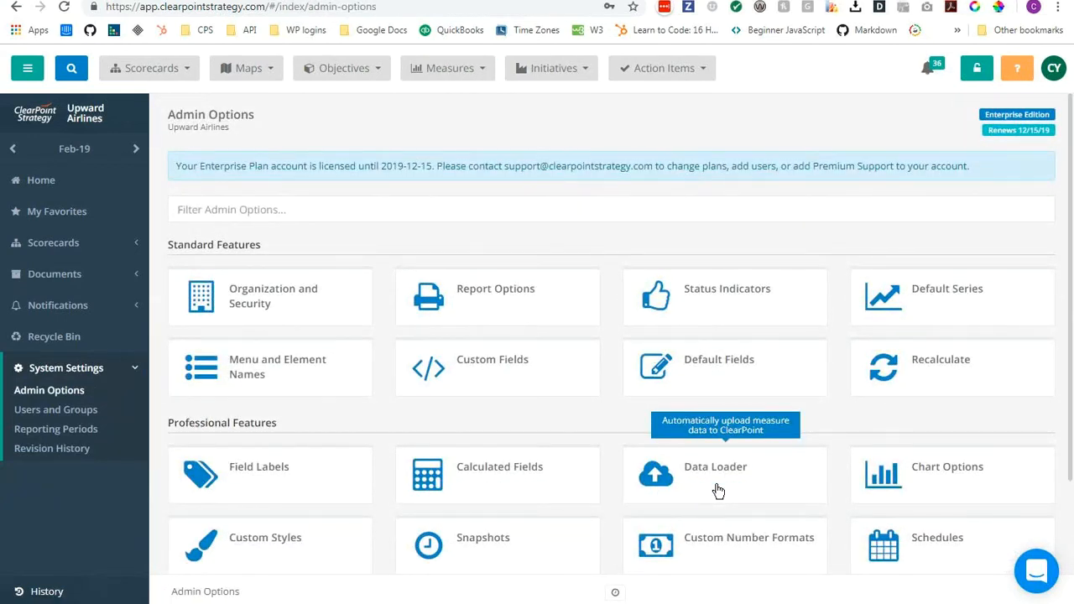
{"action": "left_click", "coordinate": [719, 491]}
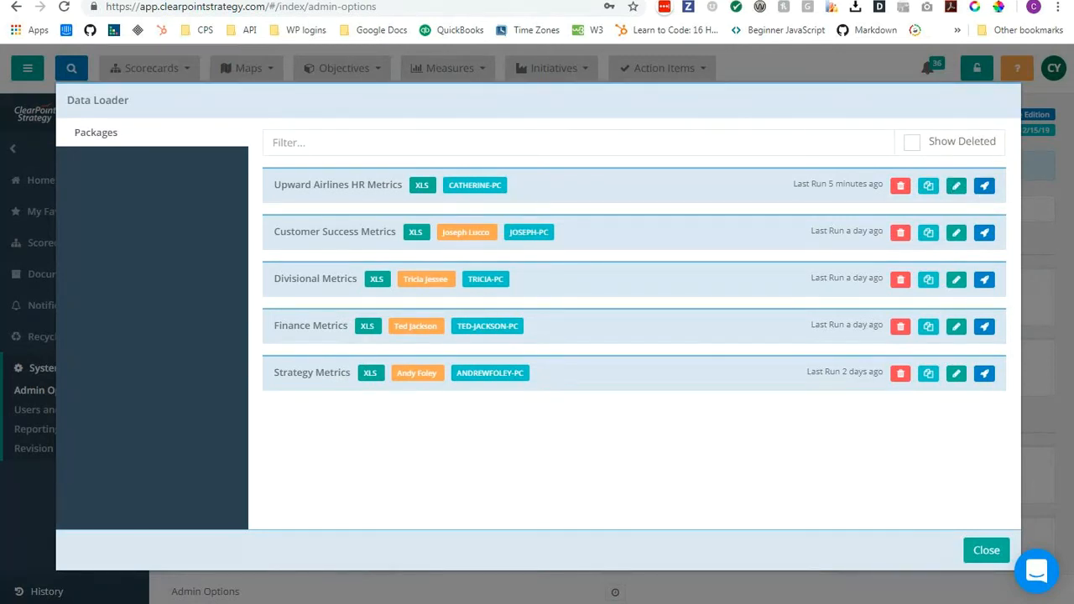
{"action": "left_click", "coordinate": [985, 188]}
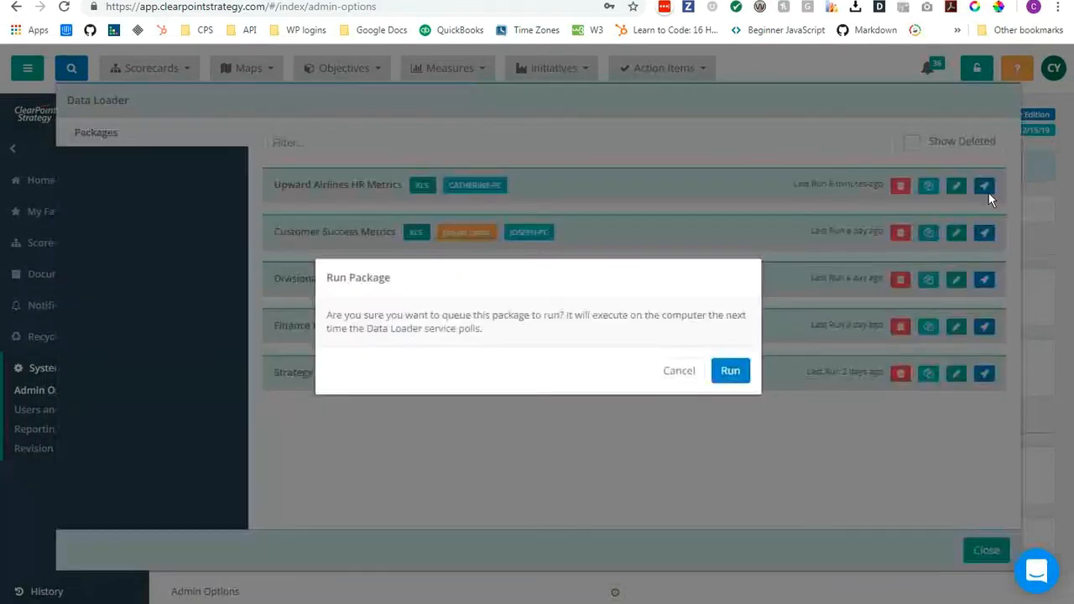
{"action": "left_click", "coordinate": [731, 371]}
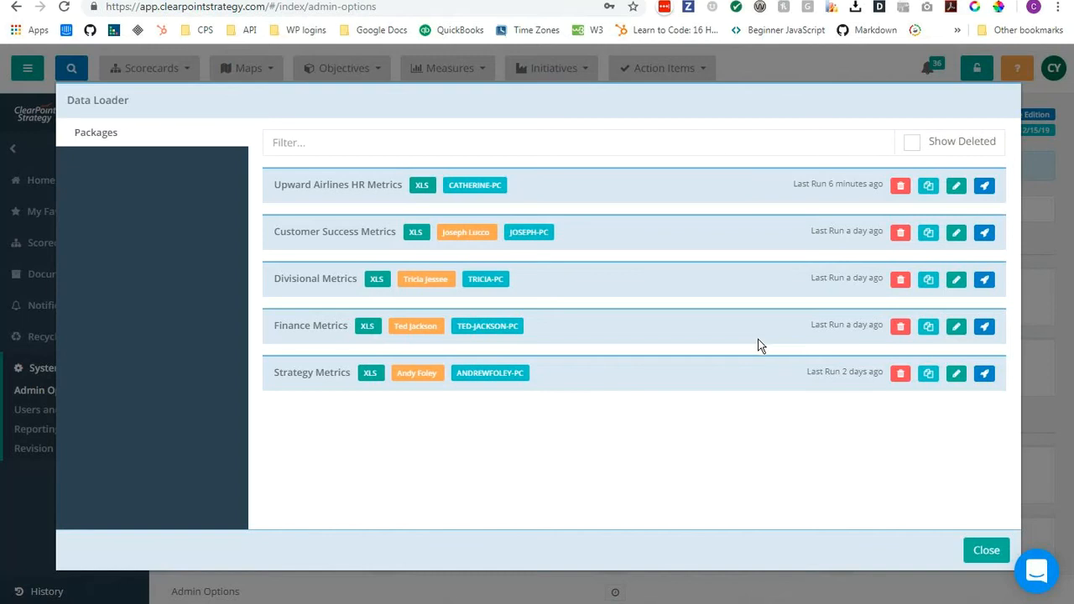
Edit the Upward Airlines HR Metrics package and append the colleague's first name to the package name.
{"action": "left_click", "coordinate": [957, 186]}
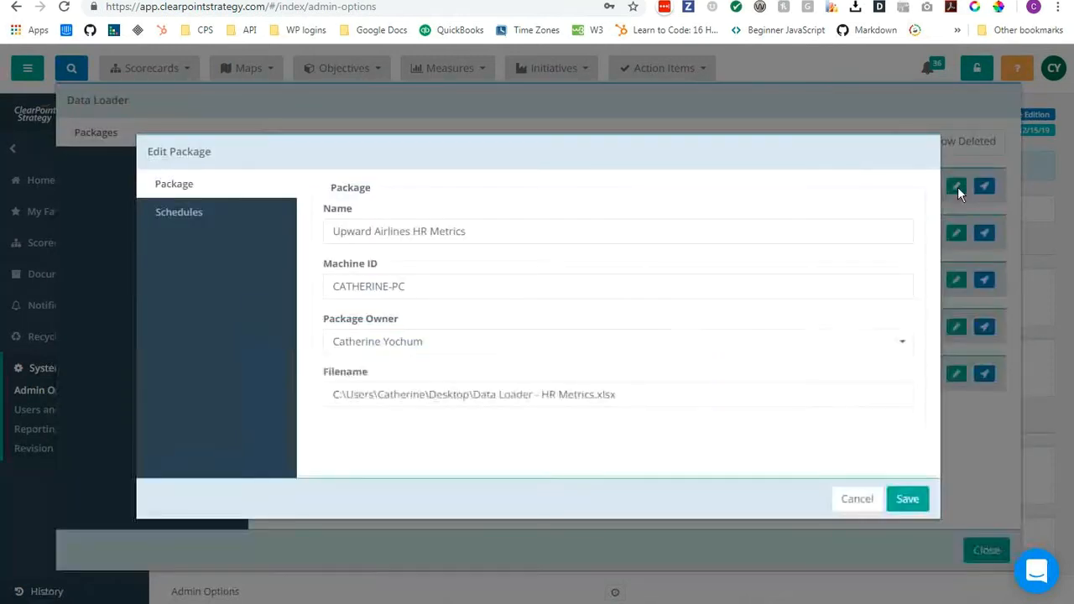
{"action": "left_click", "coordinate": [516, 236]}
{"action": "type", "text": "ANDRE"}
{"action": "key", "text": "BackSpace"}
{"action": "key", "text": "BackSpace"}
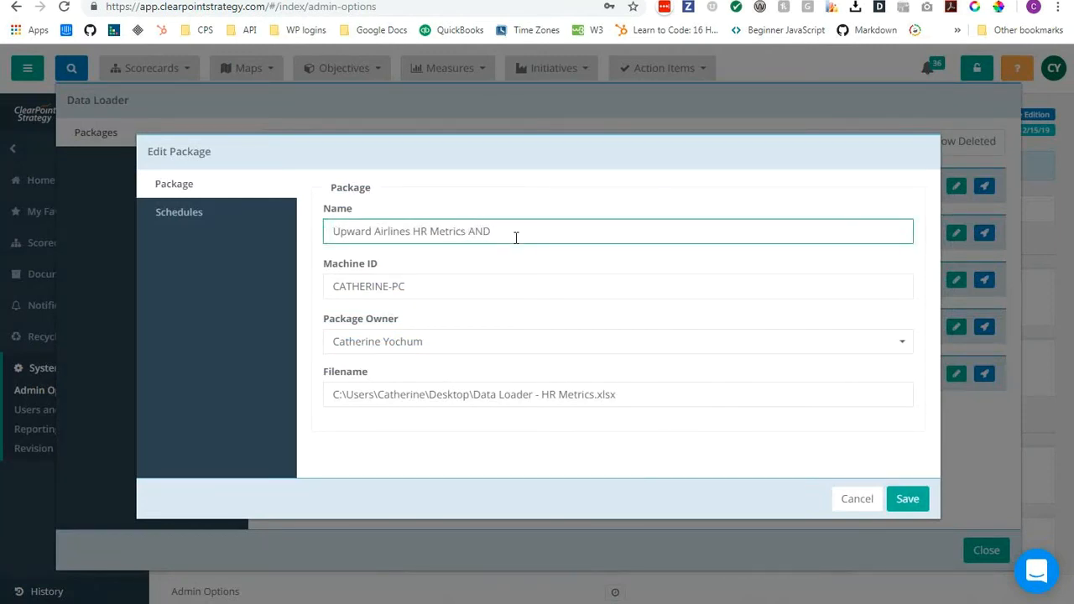
{"action": "type", "text": "Y"}
Point the package's machine ID at the colleague's PC, keeping the -PC ending, and make that colleague the package owner.
{"action": "left_click", "coordinate": [391, 286]}
{"action": "left_click_drag", "start_coordinate": [391, 287], "coordinate": [339, 290]}
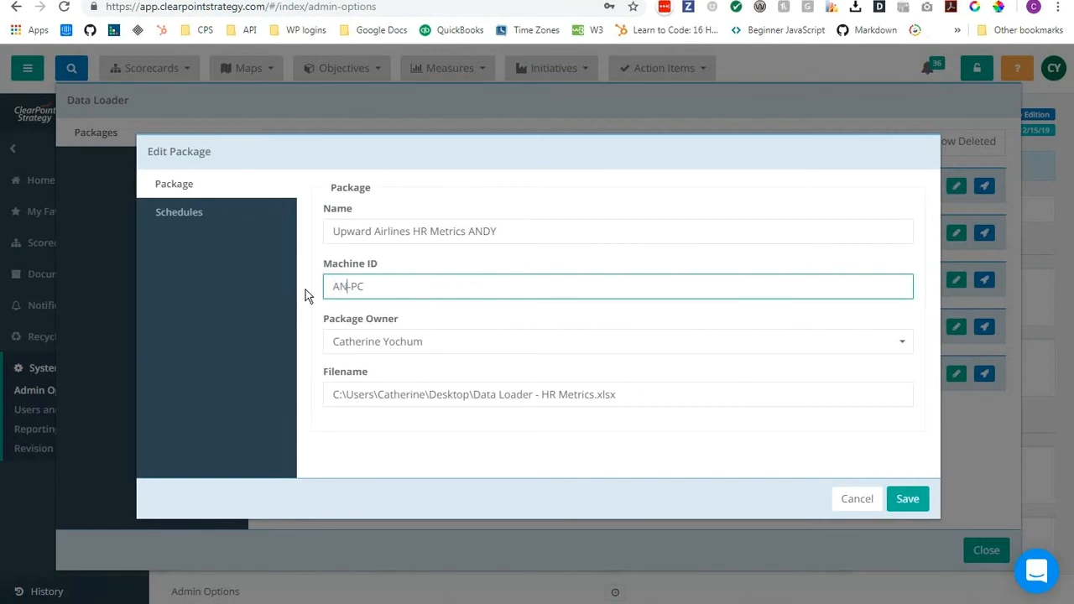
{"action": "left_click", "coordinate": [357, 340]}
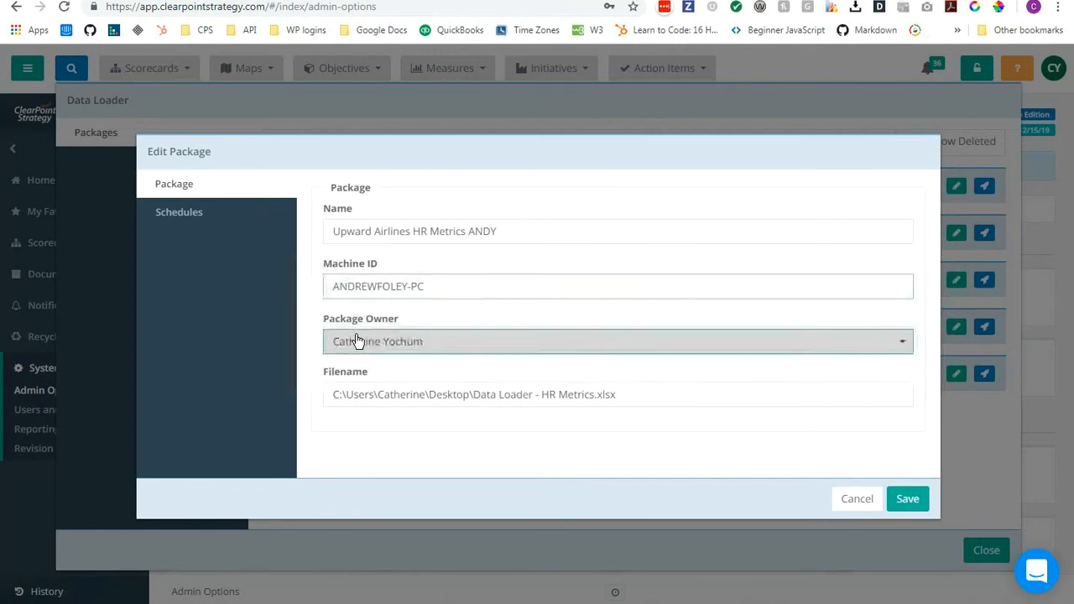
{"action": "type", "text": "andy"}
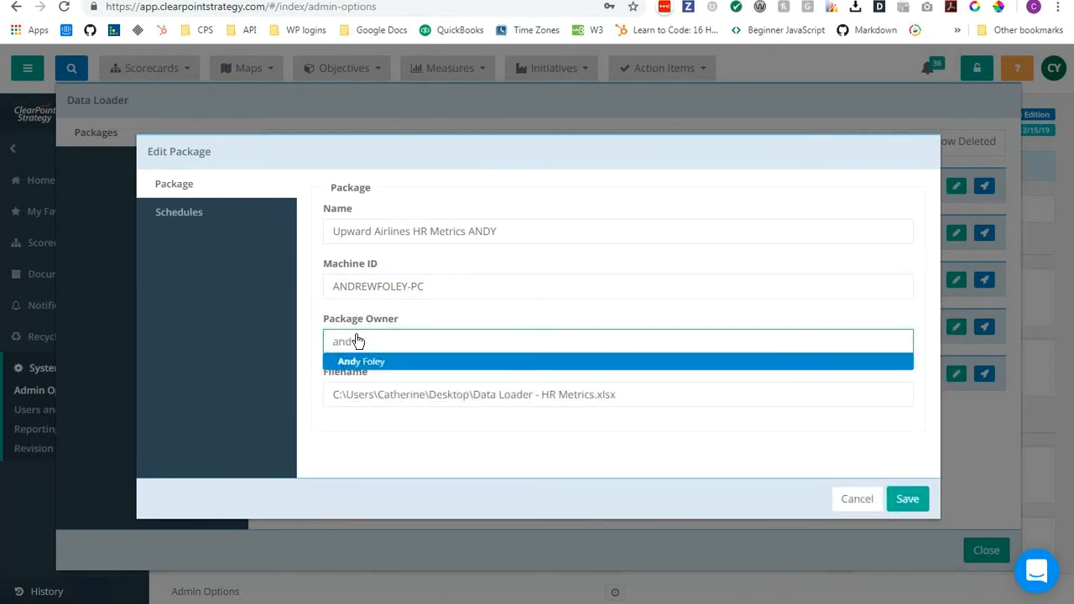
{"action": "key", "text": "Return"}
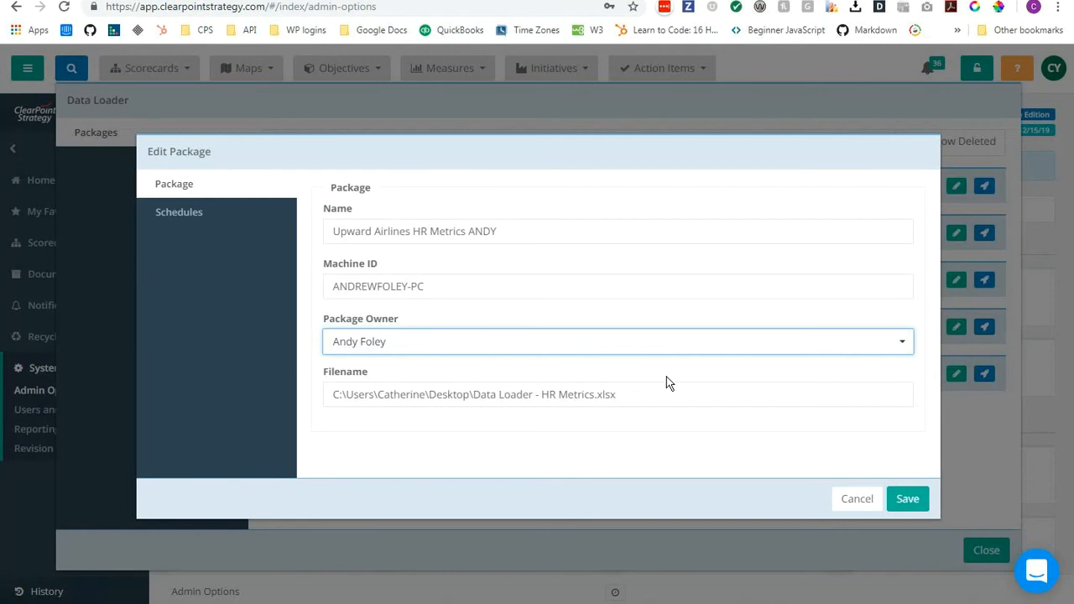
{"action": "left_click", "coordinate": [595, 369]}
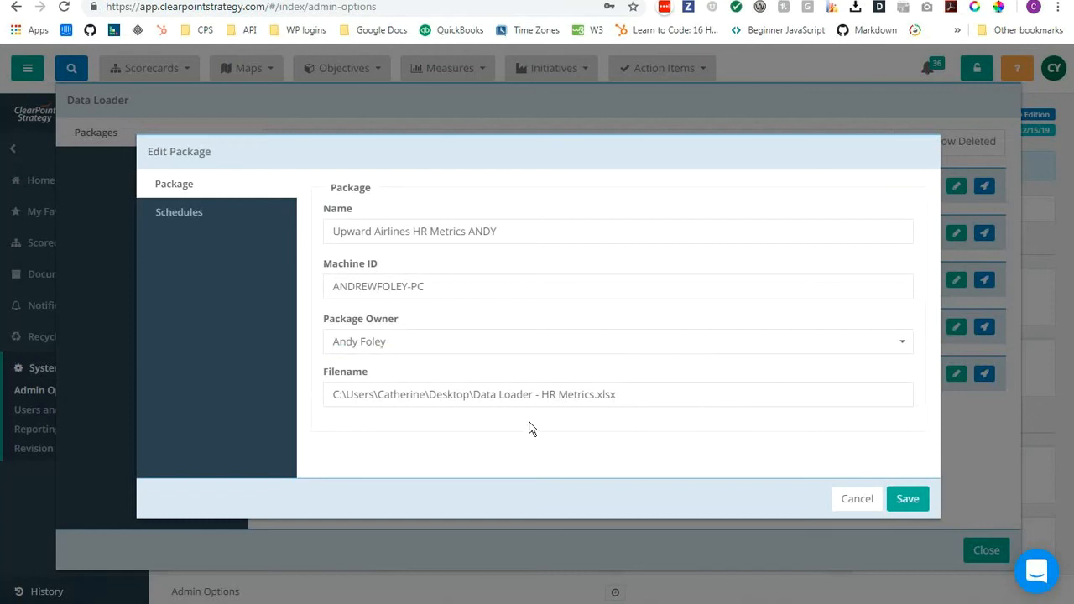
{"action": "left_click", "coordinate": [487, 396]}
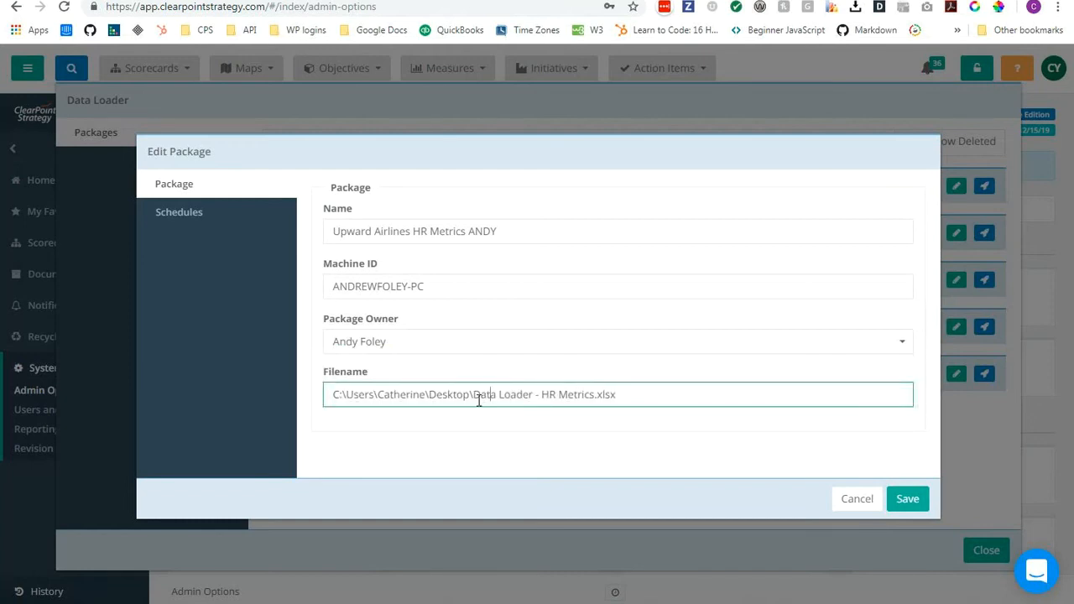
Add a schedule named "7th at noon" to the package and set its run time to 12:00 PM.
{"action": "left_click", "coordinate": [225, 220]}
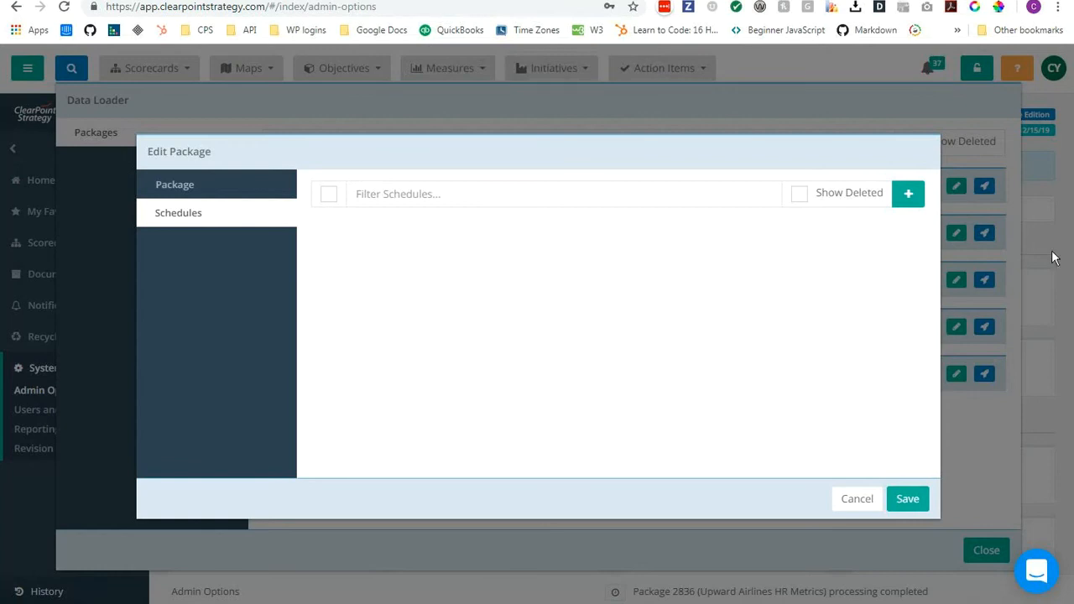
{"action": "left_click", "coordinate": [909, 194]}
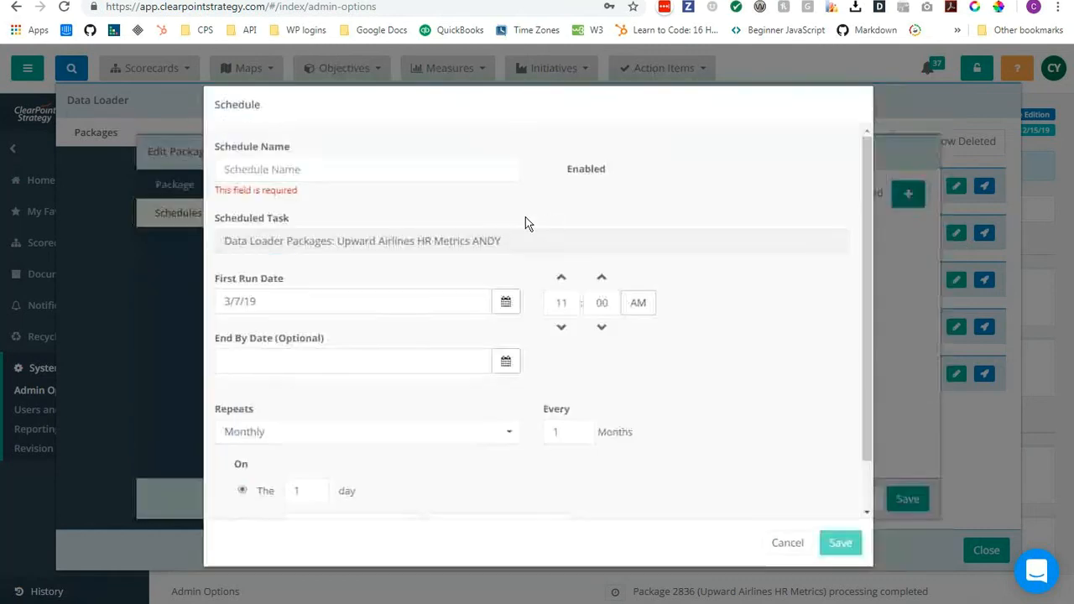
{"action": "left_click", "coordinate": [445, 167]}
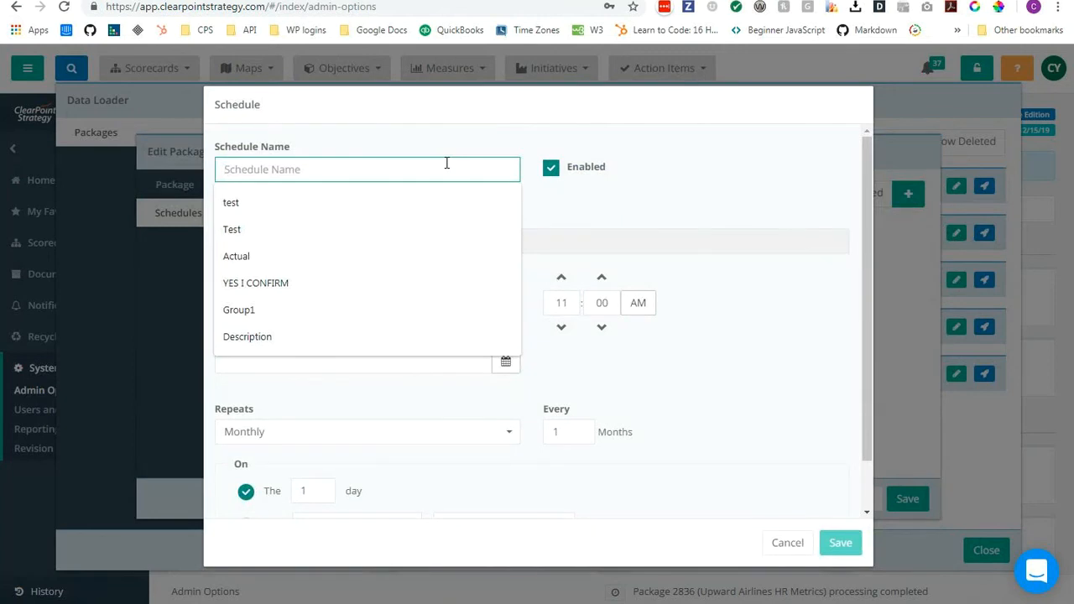
{"action": "type", "text": "today"}
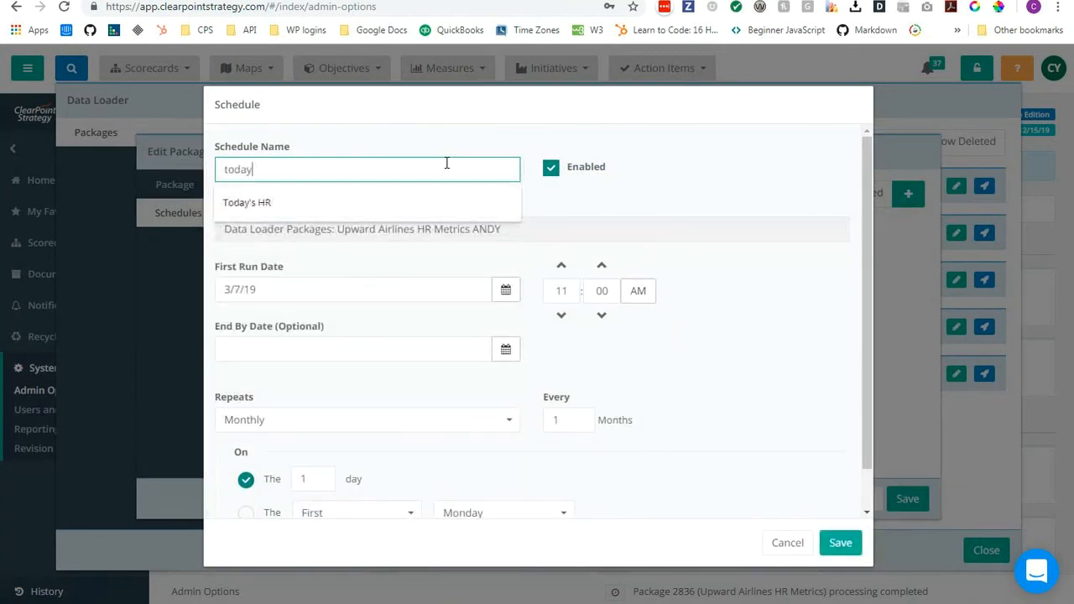
{"action": "key", "text": "BackSpace"}
{"action": "key", "text": "BackSpace"}
{"action": "key", "text": "BackSpace"}
{"action": "key", "text": "BackSpace"}
{"action": "type", "text": "7t"}
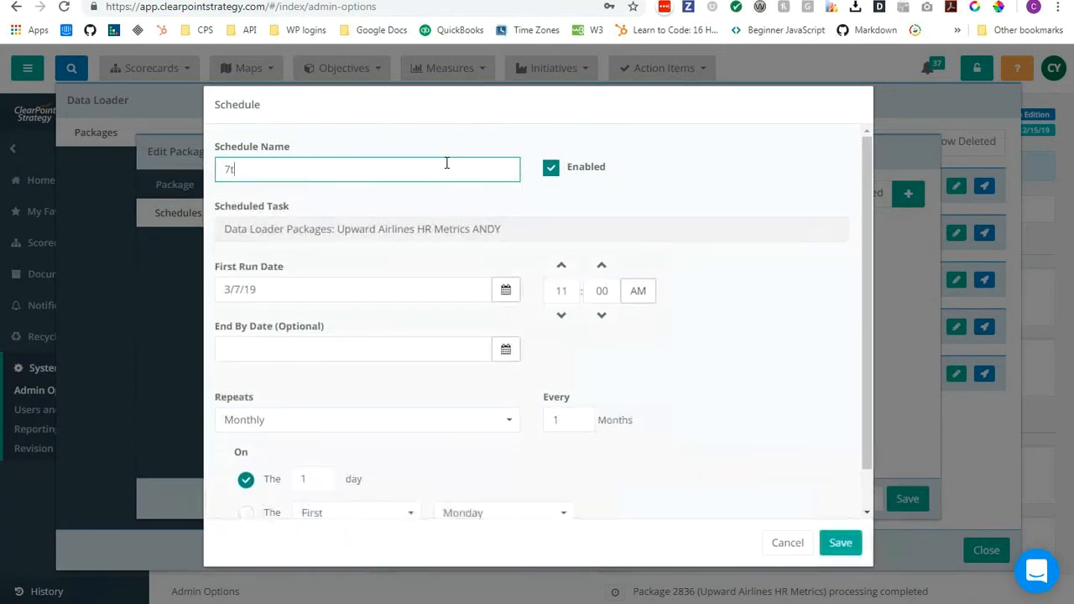
{"action": "type", "text": "h at n"}
{"action": "left_click", "coordinate": [562, 266]}
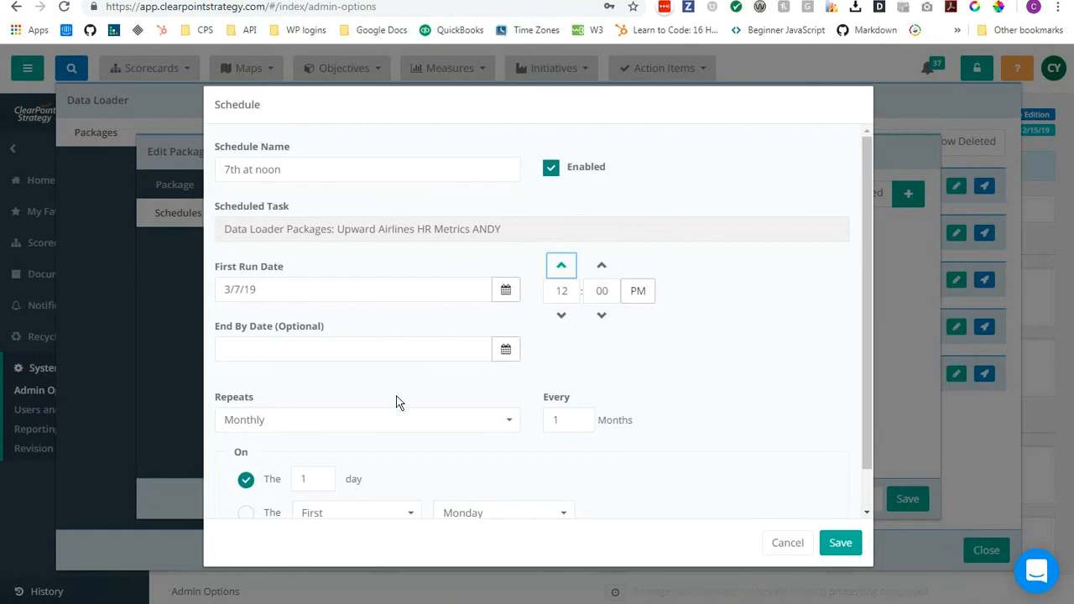
Make the schedule repeat daily every 7 days, and save both the schedule and the package.
{"action": "scroll", "coordinate": [407, 410], "scroll_direction": "down", "scroll_amount": 1}
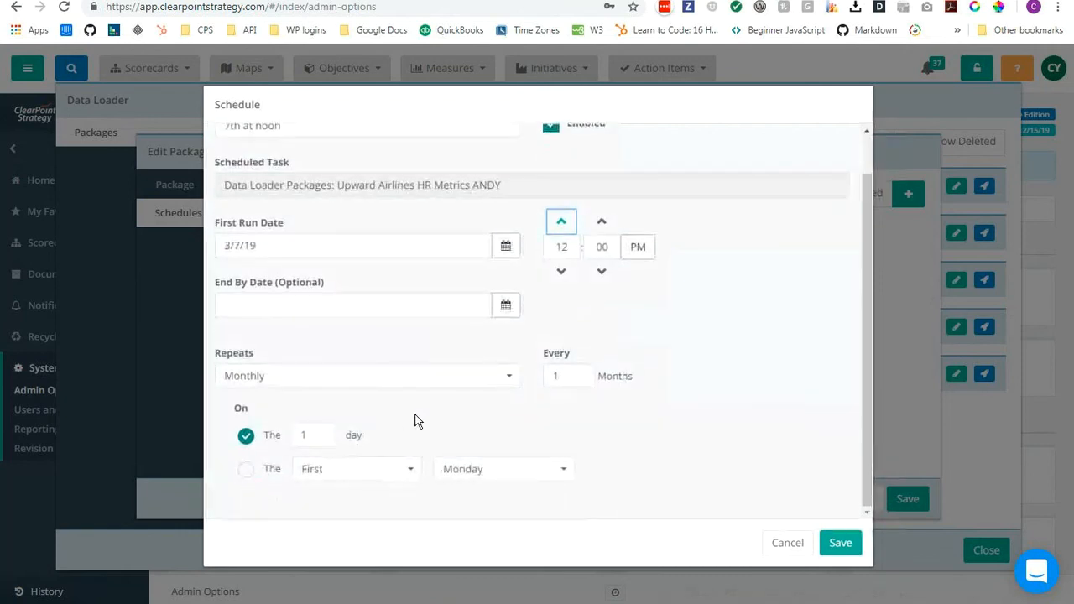
{"action": "left_click", "coordinate": [391, 378]}
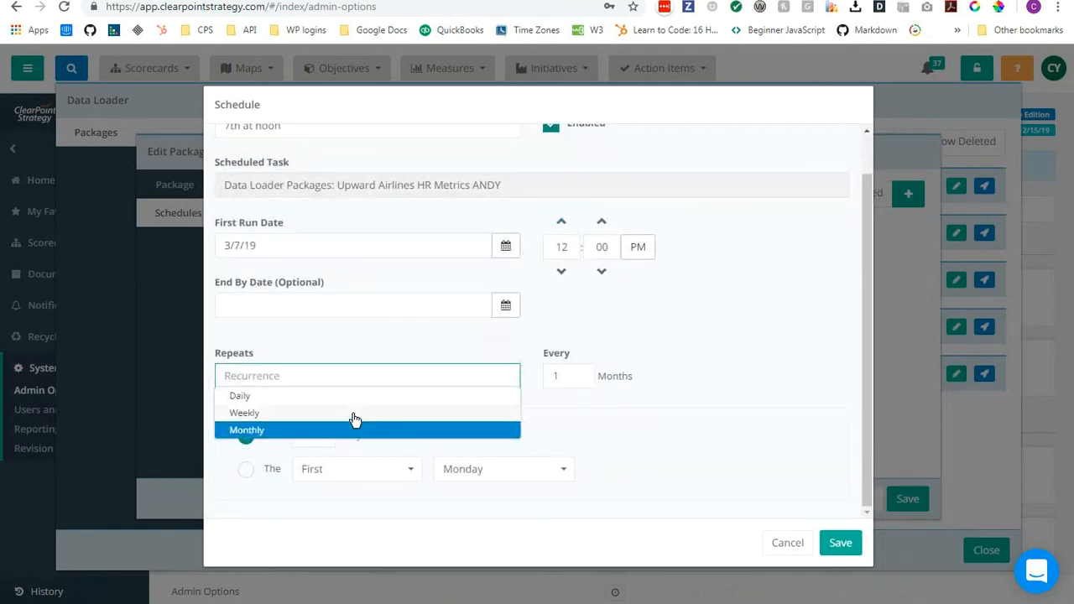
{"action": "left_click", "coordinate": [353, 413]}
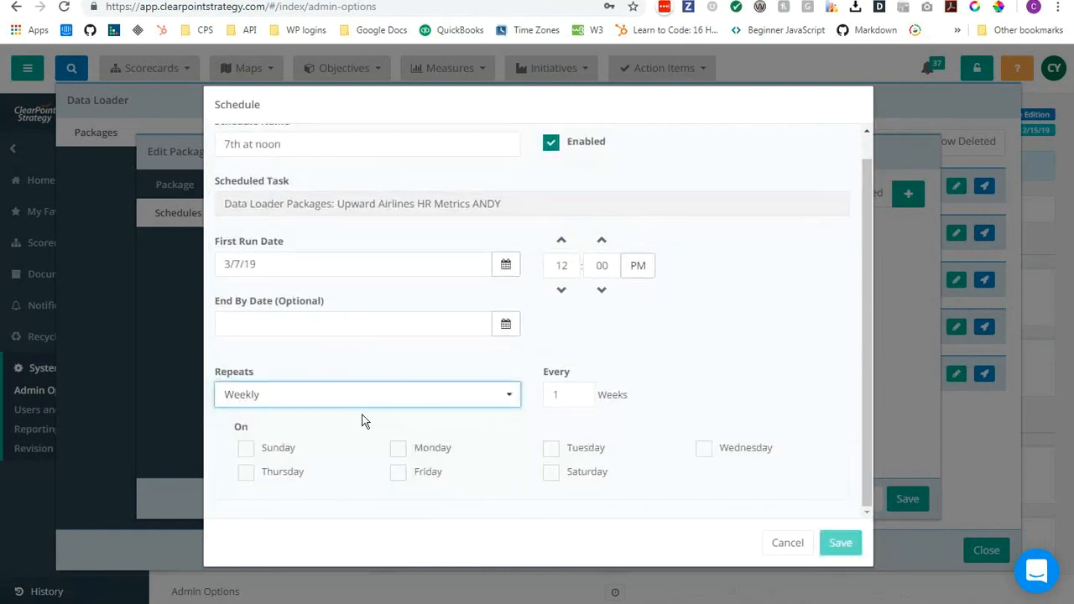
{"action": "left_click", "coordinate": [462, 401]}
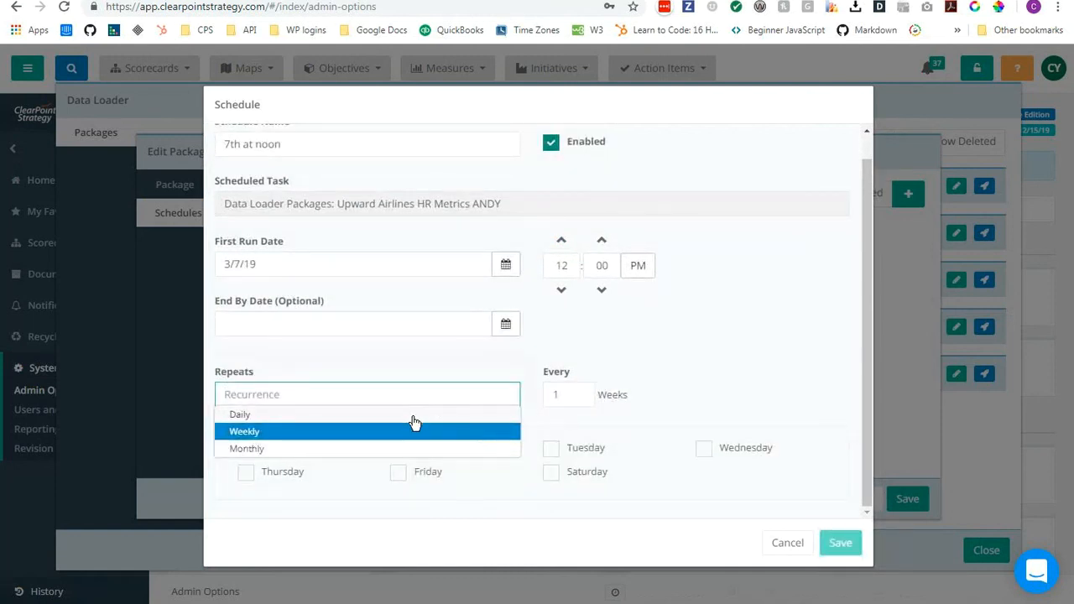
{"action": "left_click", "coordinate": [413, 415]}
{"action": "left_click", "coordinate": [329, 434]}
{"action": "left_click", "coordinate": [329, 433]}
{"action": "left_click", "coordinate": [329, 434]}
{"action": "left_click", "coordinate": [329, 434]}
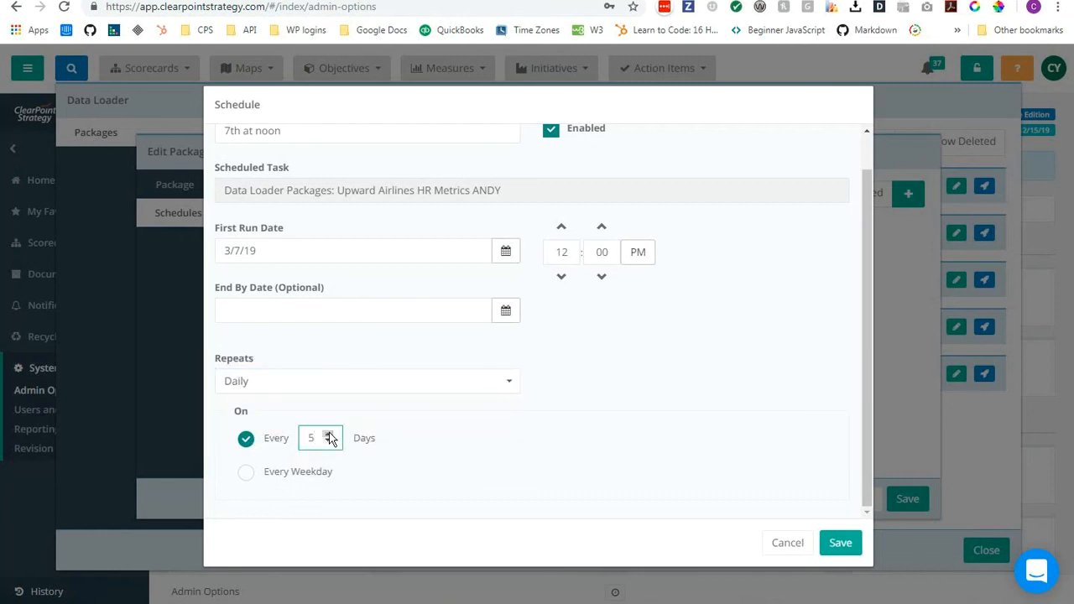
{"action": "left_click", "coordinate": [329, 434]}
{"action": "left_click", "coordinate": [329, 434]}
{"action": "left_click", "coordinate": [329, 434]}
{"action": "left_click", "coordinate": [841, 544]}
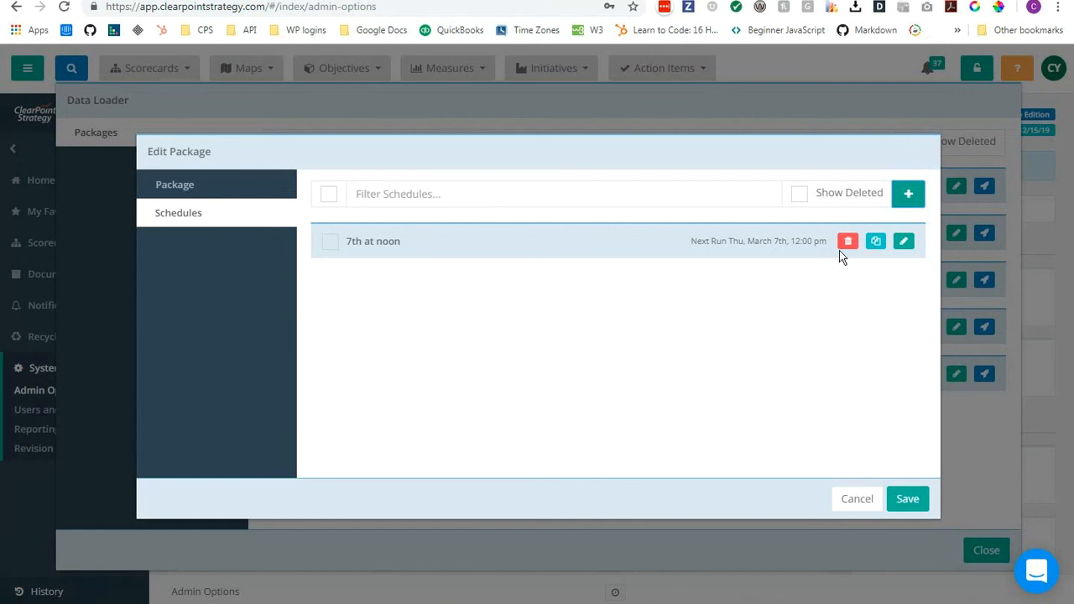
{"action": "left_click", "coordinate": [908, 501]}
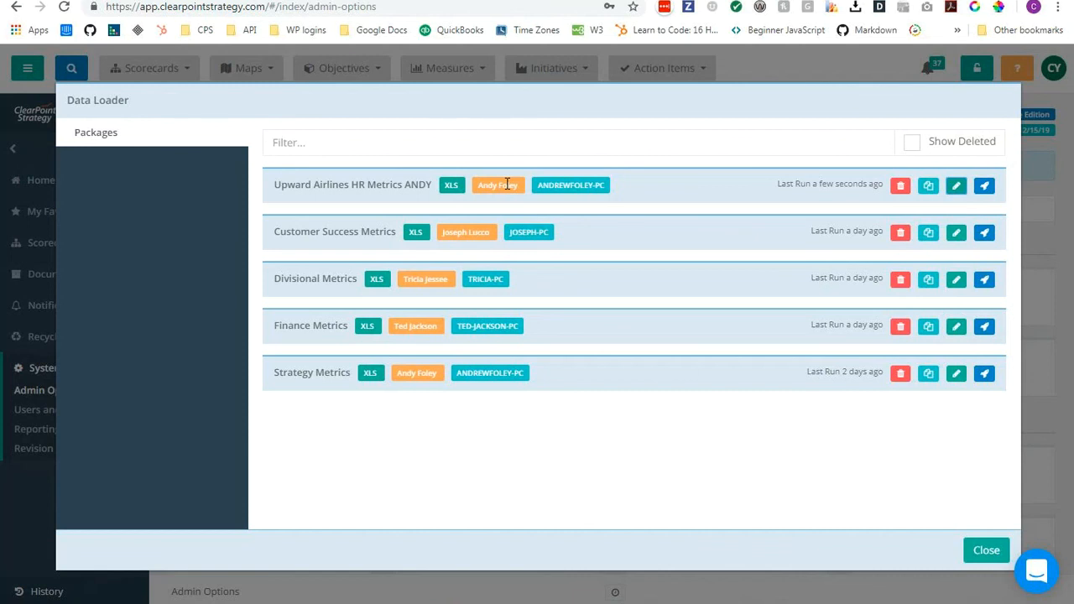
Duplicate the reassigned Upward Airlines HR Metrics package, ending the copy's name with the original owner's first name in capitals.
{"action": "left_click", "coordinate": [928, 187]}
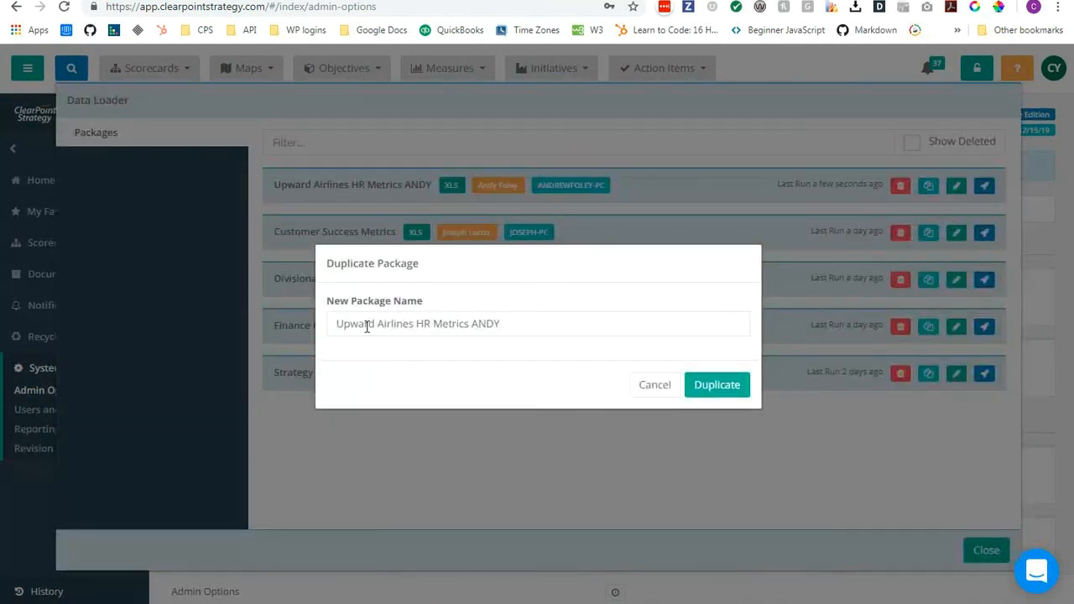
{"action": "left_click", "coordinate": [472, 324]}
{"action": "key", "text": "shift+End"}
{"action": "type", "text": "CATHERINE"}
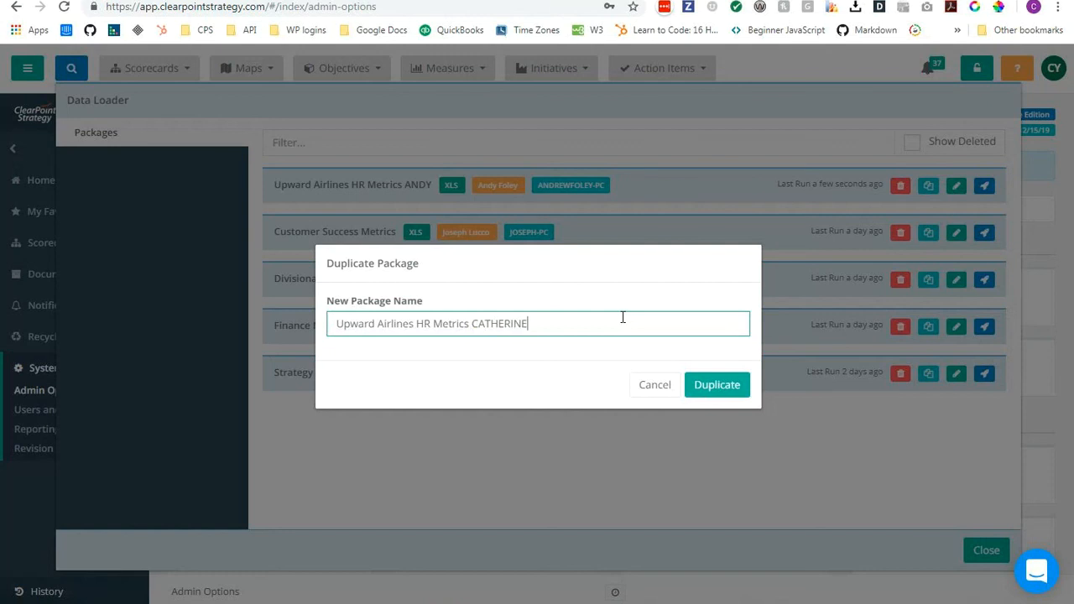
{"action": "left_click", "coordinate": [730, 384]}
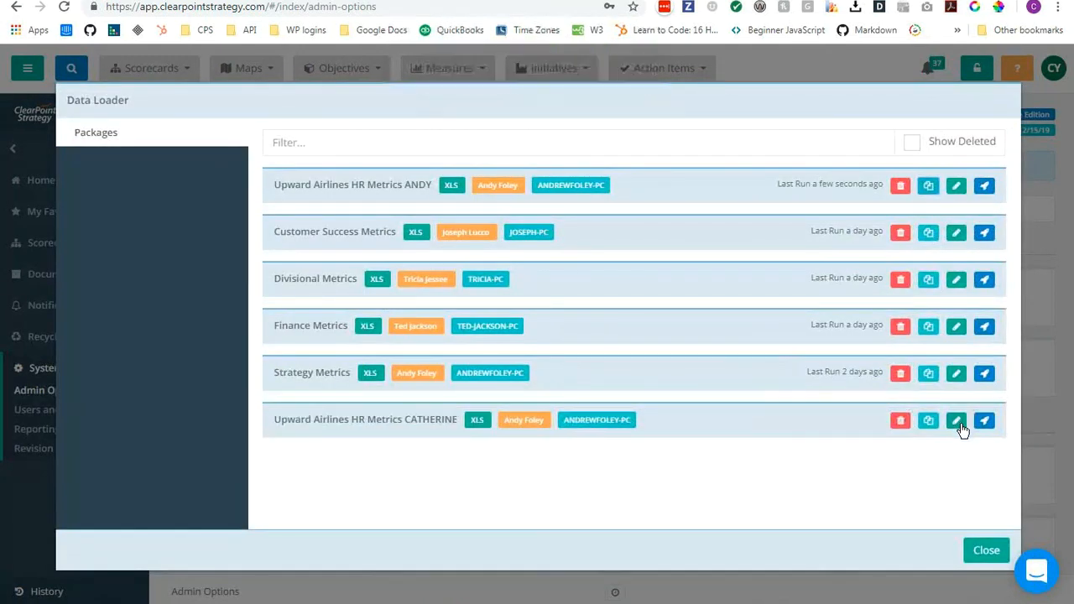
Edit the duplicated package to use the original owner's PC as machine ID and the original owner as package owner, and save it.
{"action": "left_click", "coordinate": [958, 422]}
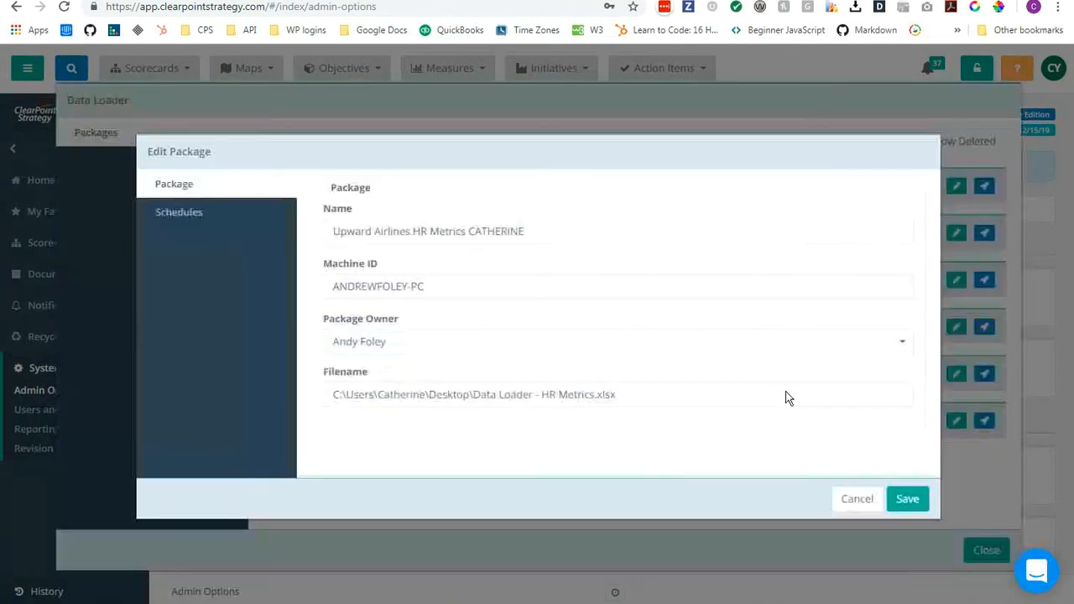
{"action": "left_click_drag", "start_coordinate": [407, 286], "coordinate": [283, 288]}
{"action": "type", "text": "CAT"}
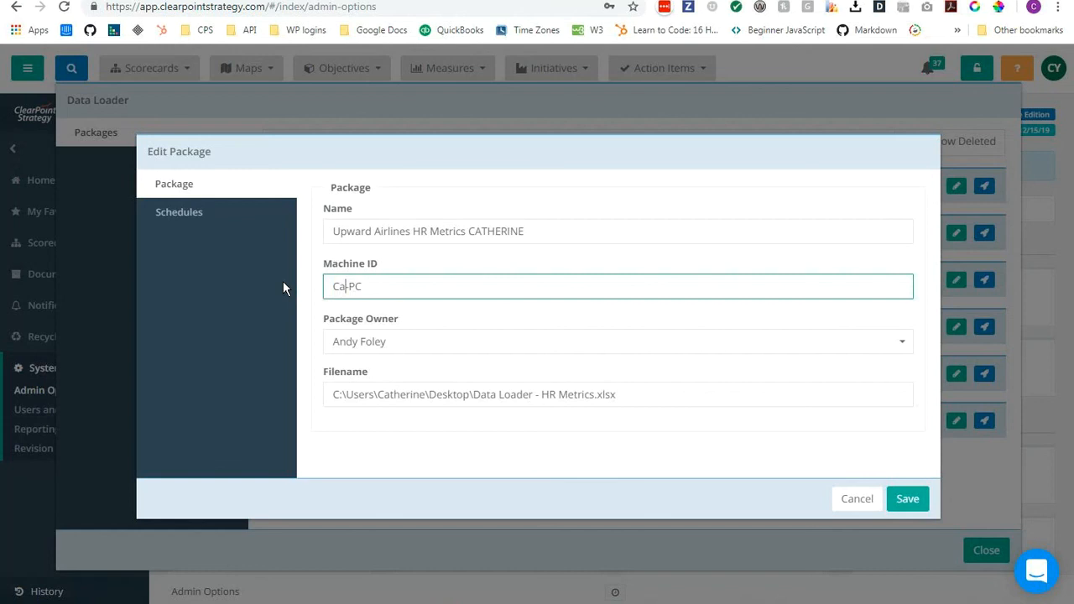
{"action": "type", "text": "HERINE"}
{"action": "key", "text": "Tab"}
{"action": "type", "text": "ca"}
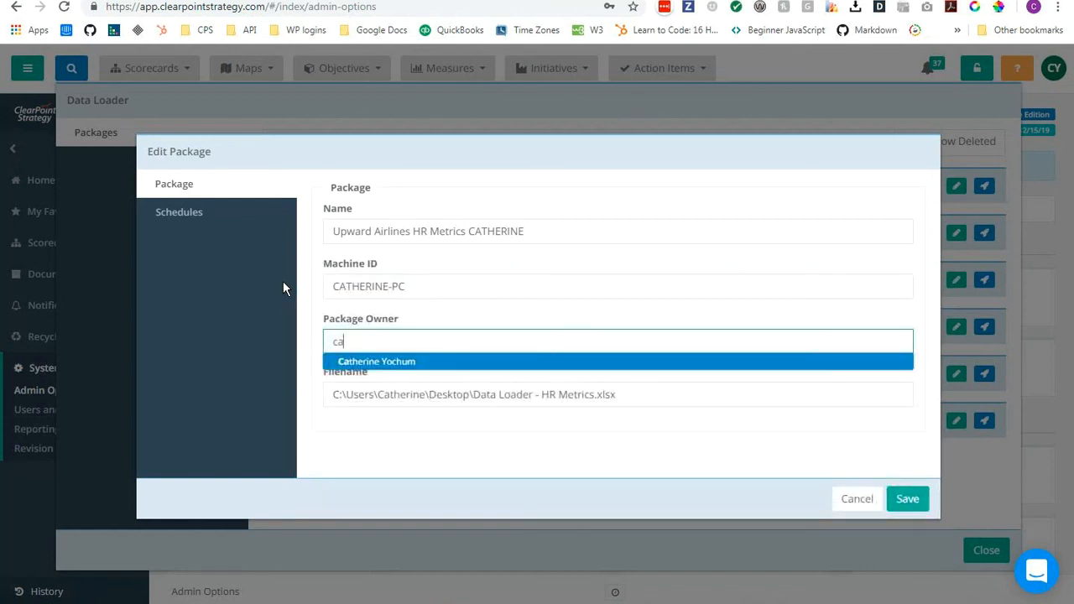
{"action": "key", "text": "Return"}
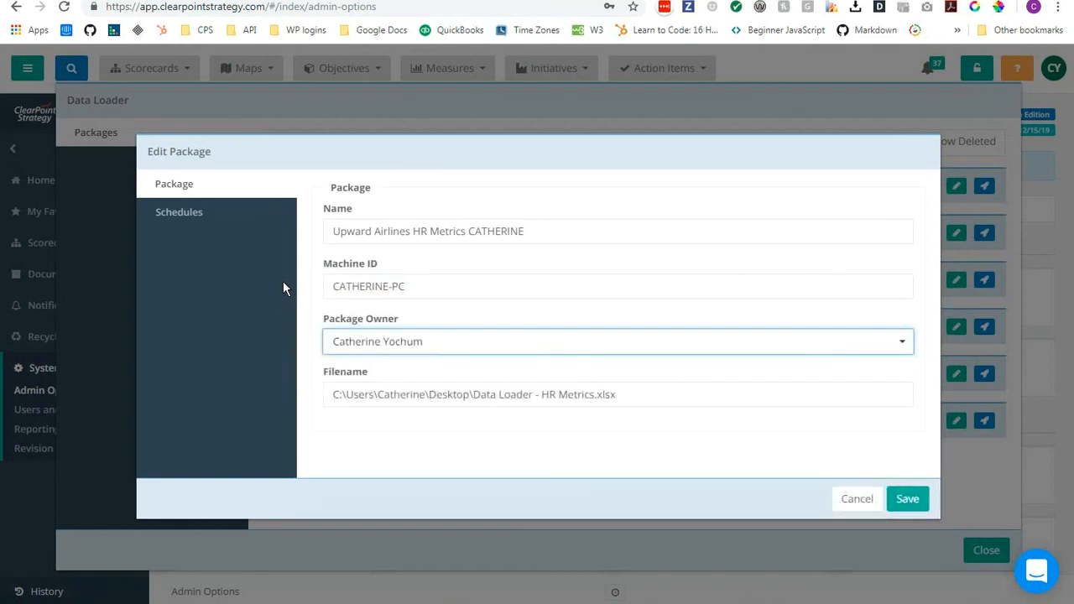
{"action": "left_click", "coordinate": [907, 498]}
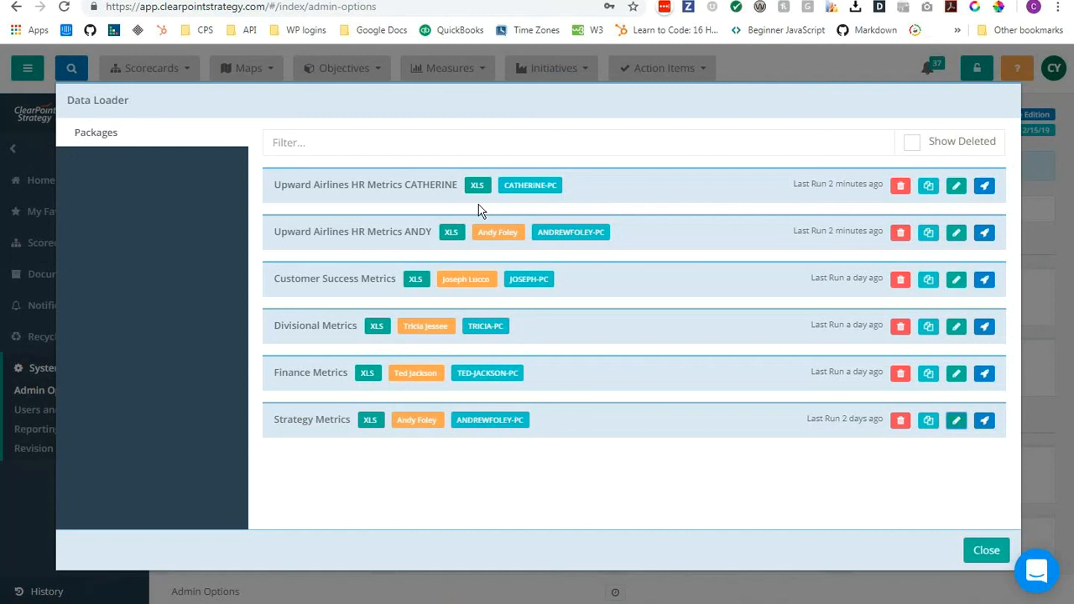
Edit the "7th at noon" schedule of the colleague's Upward Airlines HR Metrics package and set its end-by date to 12/31/19.
{"action": "left_click", "coordinate": [956, 235]}
{"action": "left_click", "coordinate": [188, 217]}
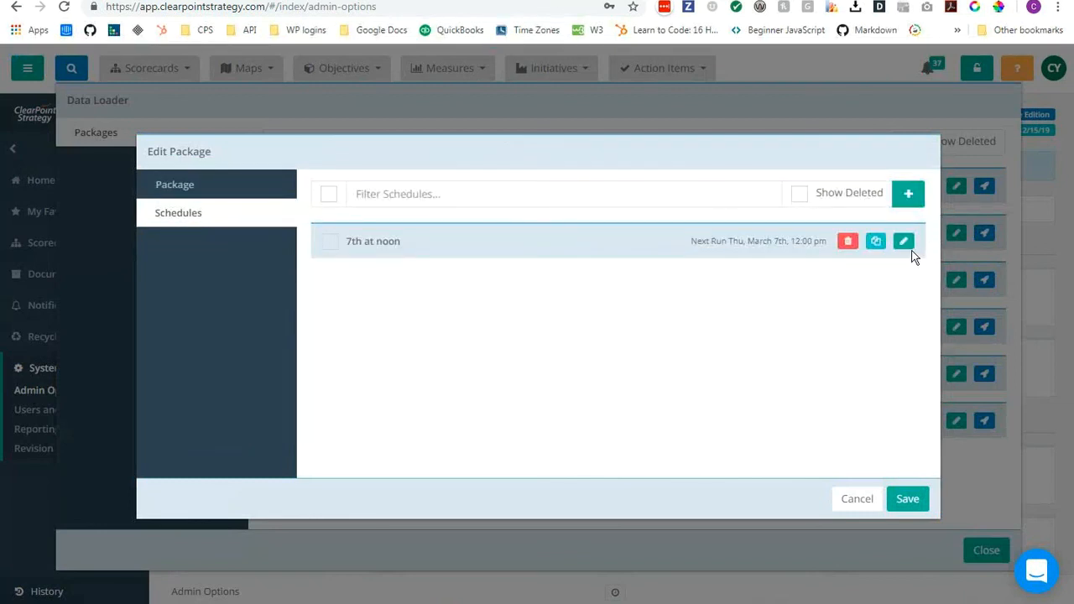
{"action": "left_click", "coordinate": [904, 241]}
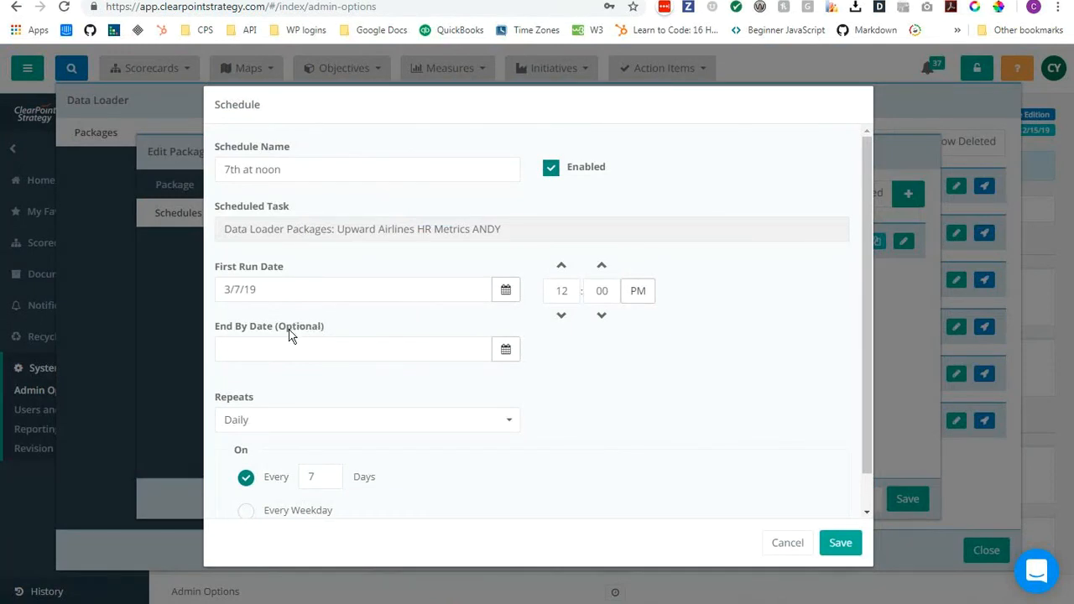
{"action": "left_click", "coordinate": [505, 351]}
{"action": "left_click", "coordinate": [357, 378]}
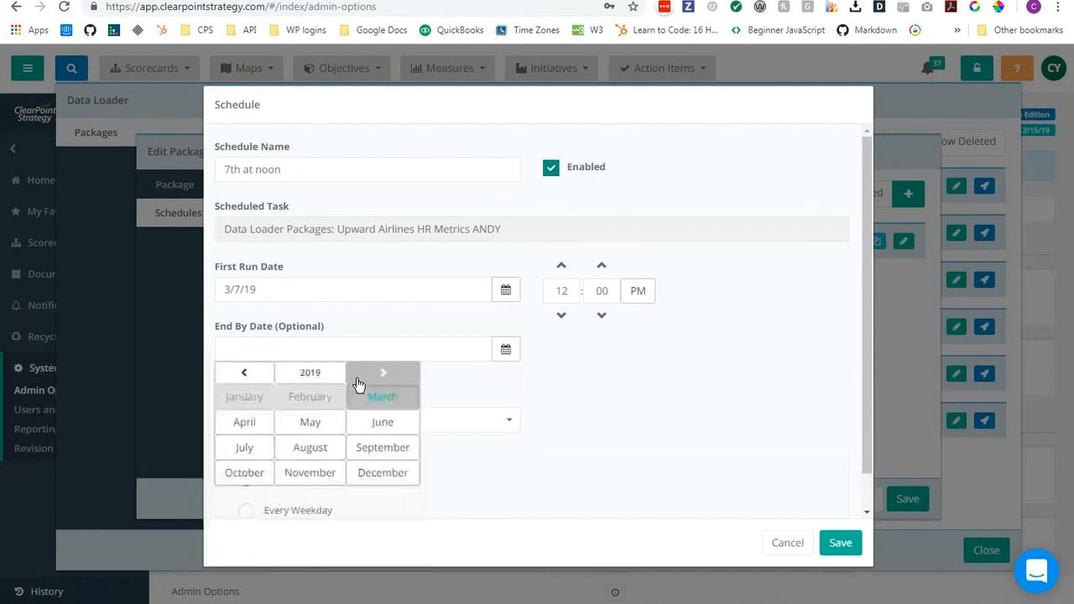
{"action": "left_click", "coordinate": [386, 475]}
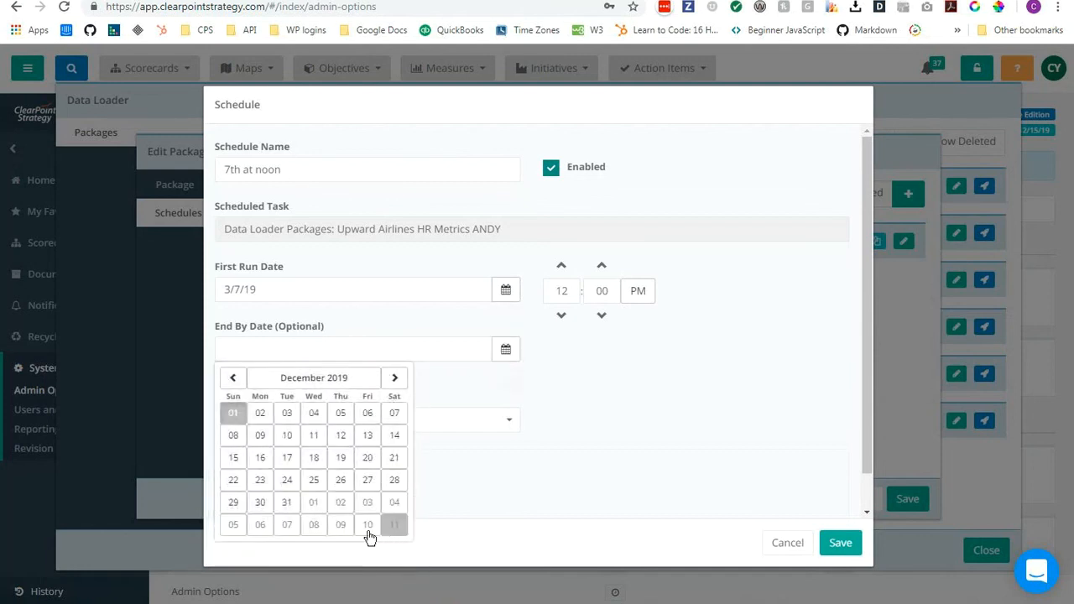
{"action": "left_click", "coordinate": [287, 503]}
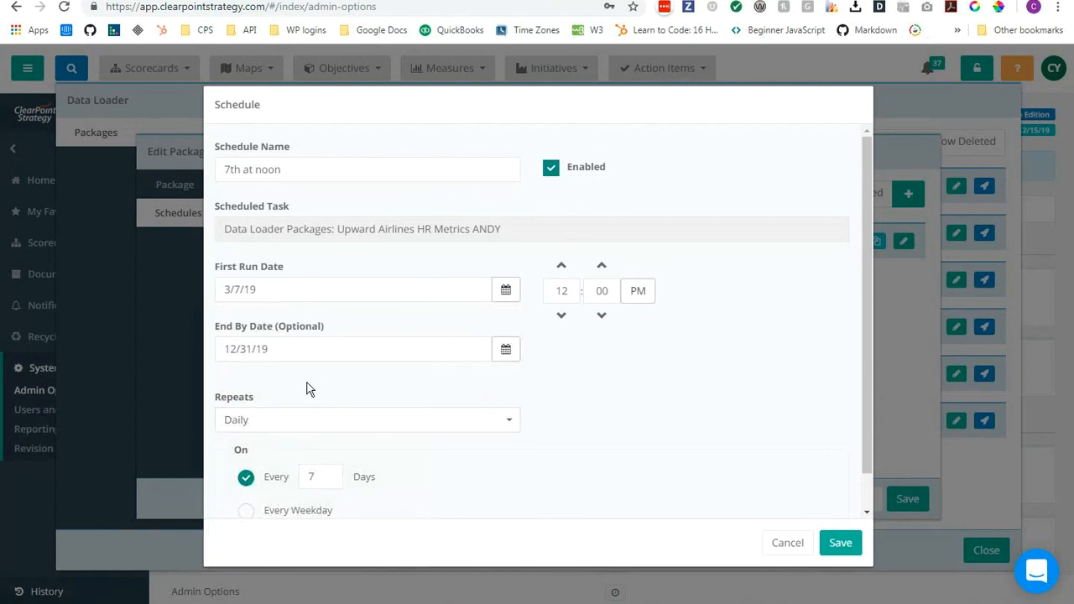